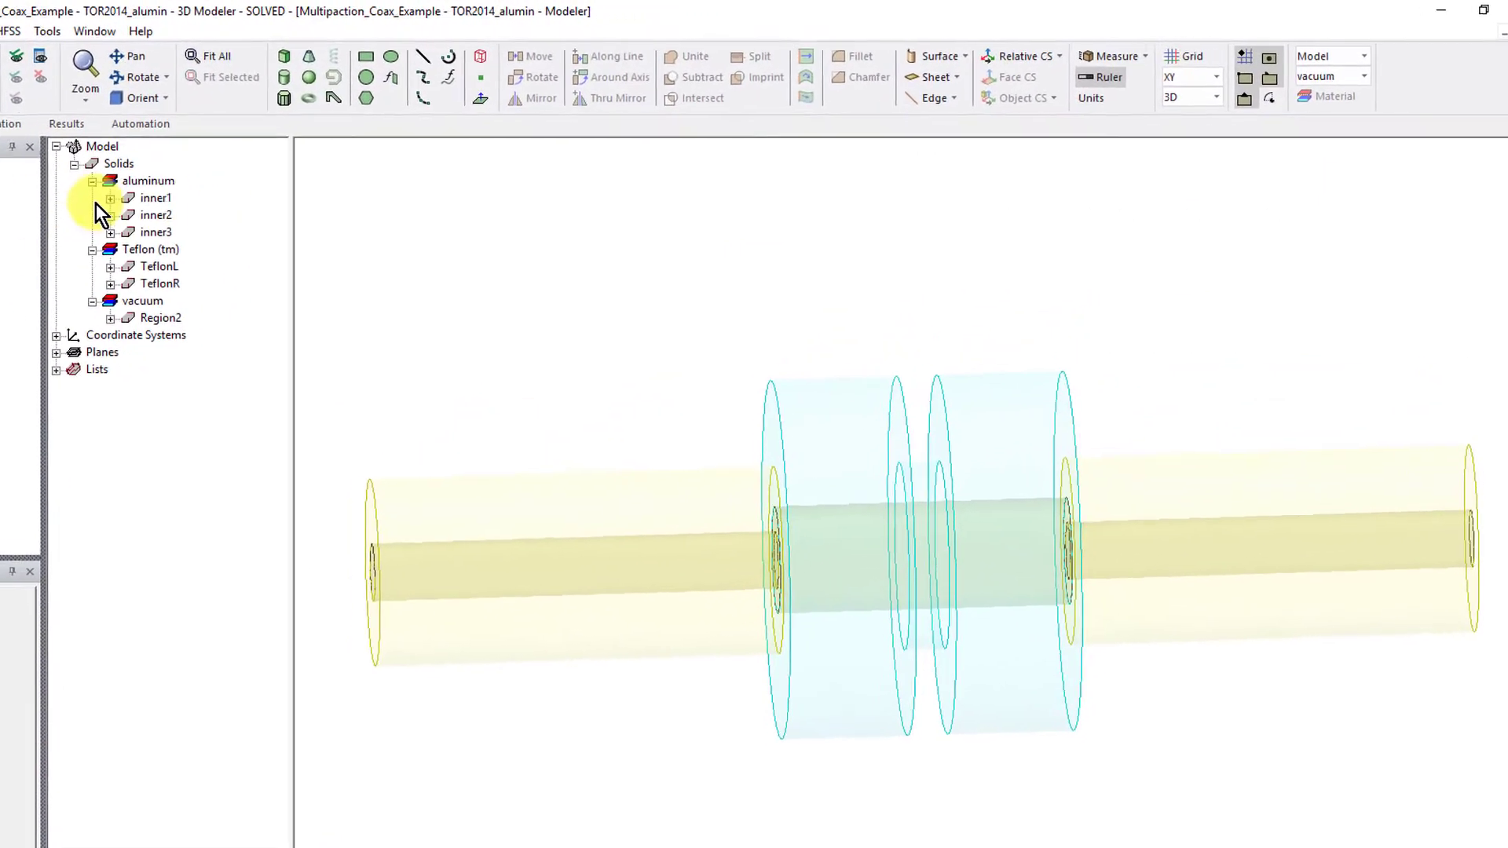
- Select inner1, inner2 and inner3 to show the whole inner conductor
click(119, 207)
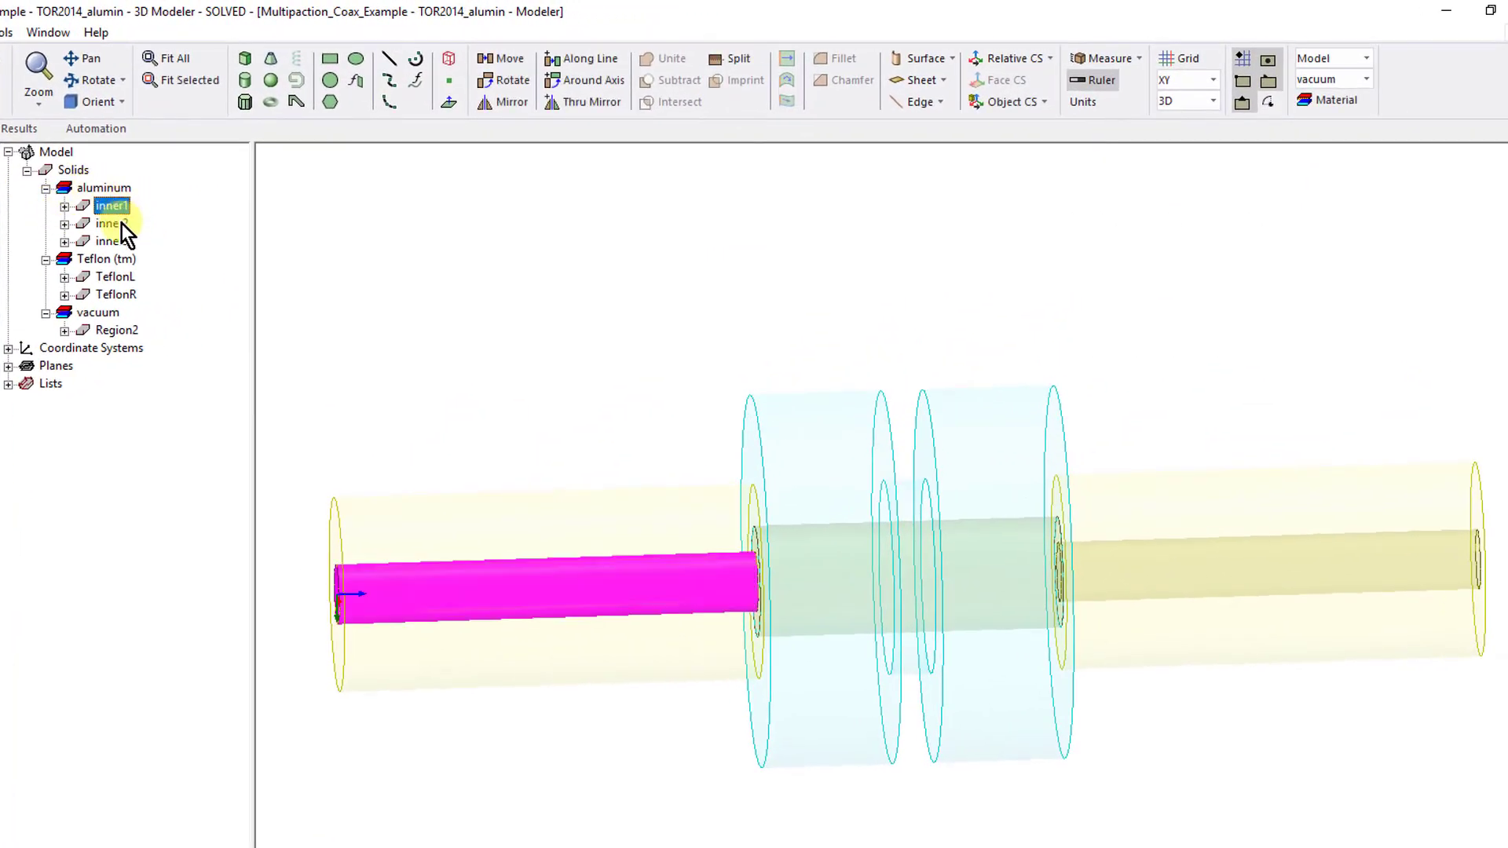
ctrl+click(122, 223)
ctrl+click(118, 242)
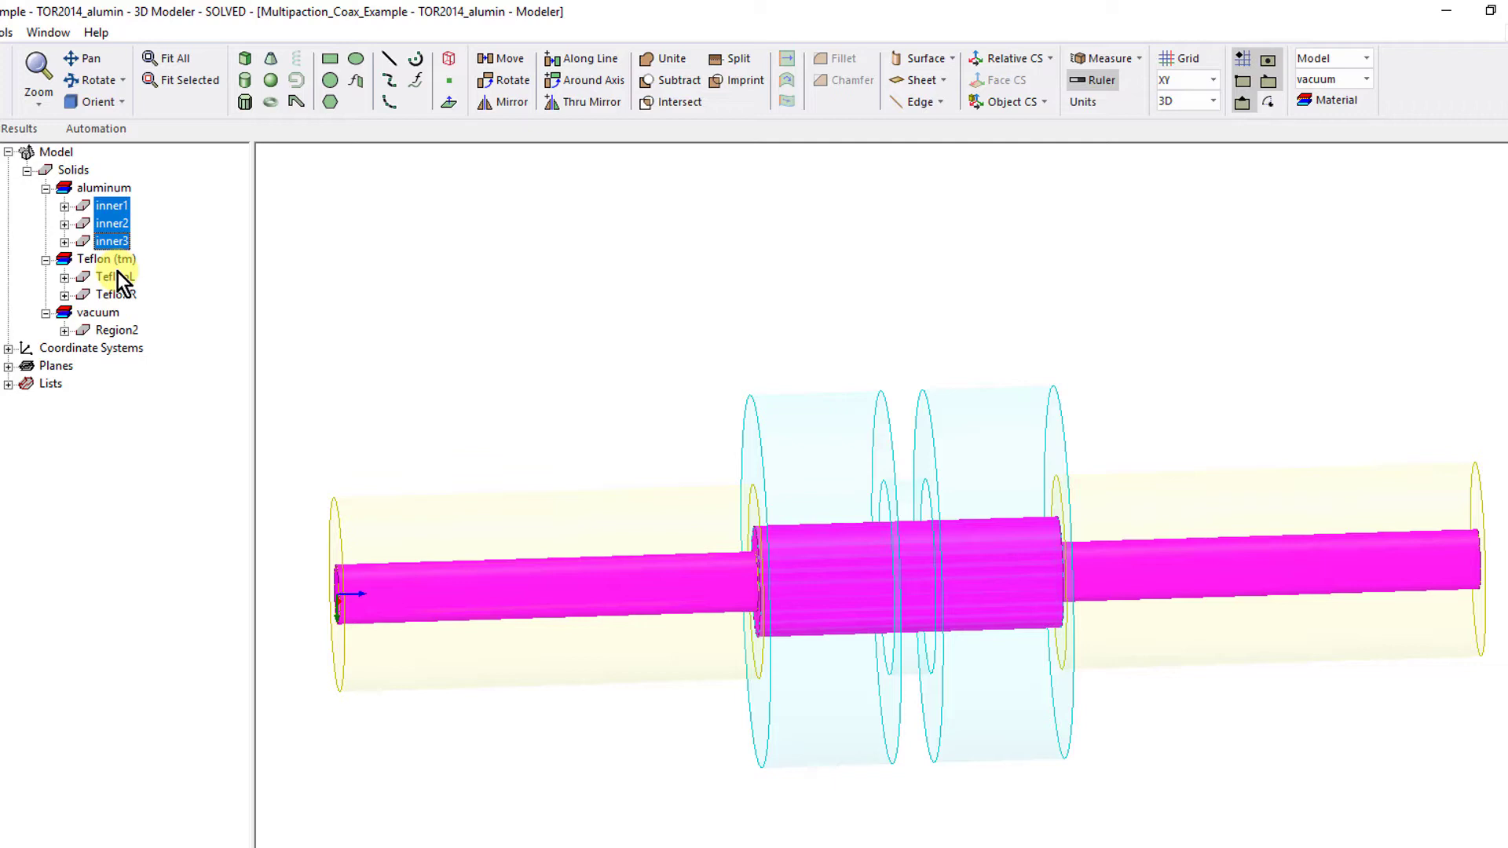
- Show TeflonL and TeflonR, then select Region2 and expand its Subtract/Unite construction history
click(120, 275)
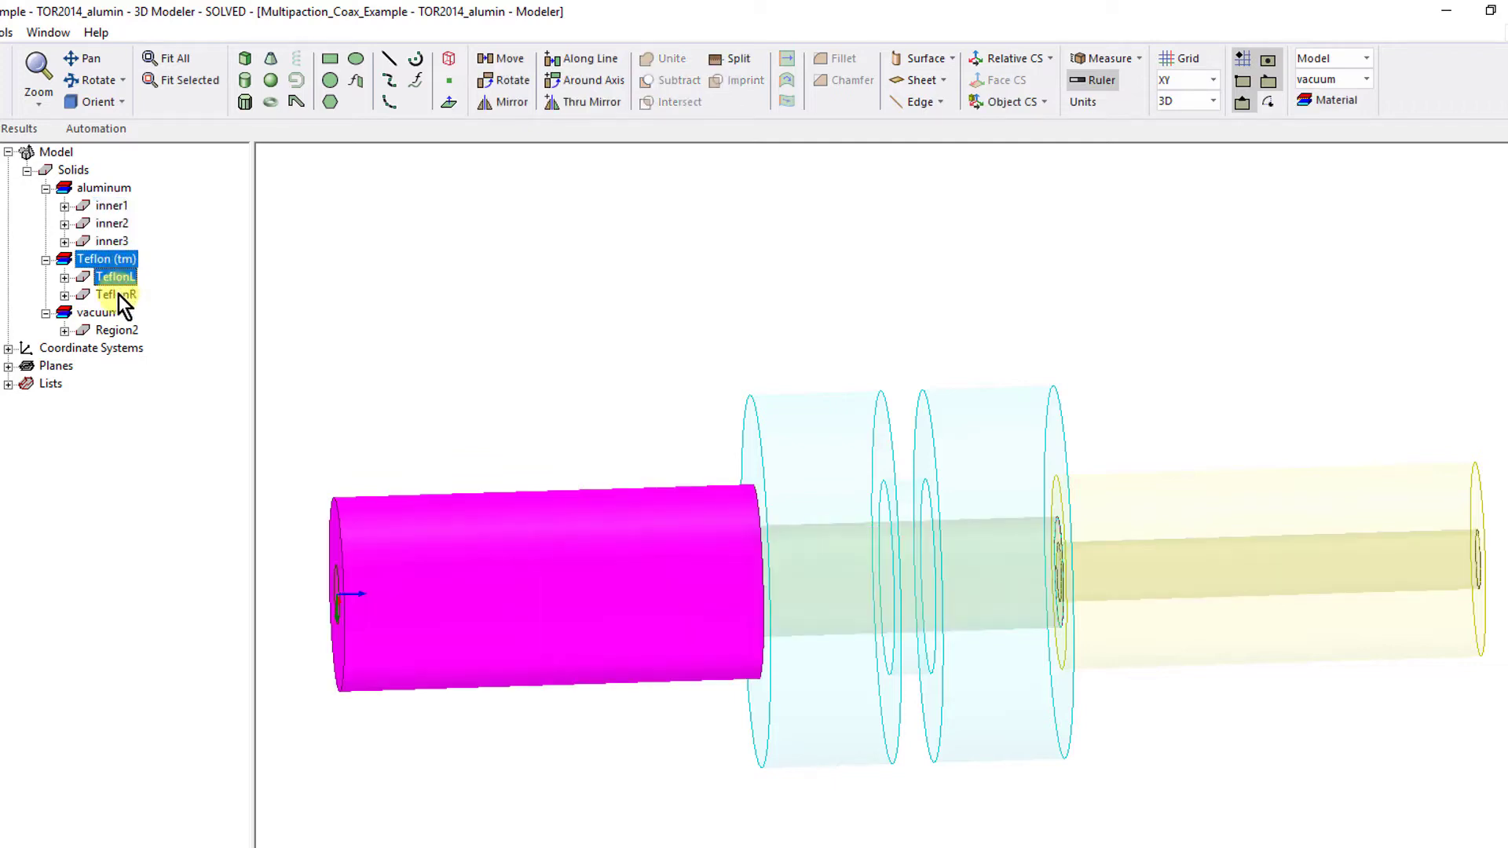
ctrl+click(120, 294)
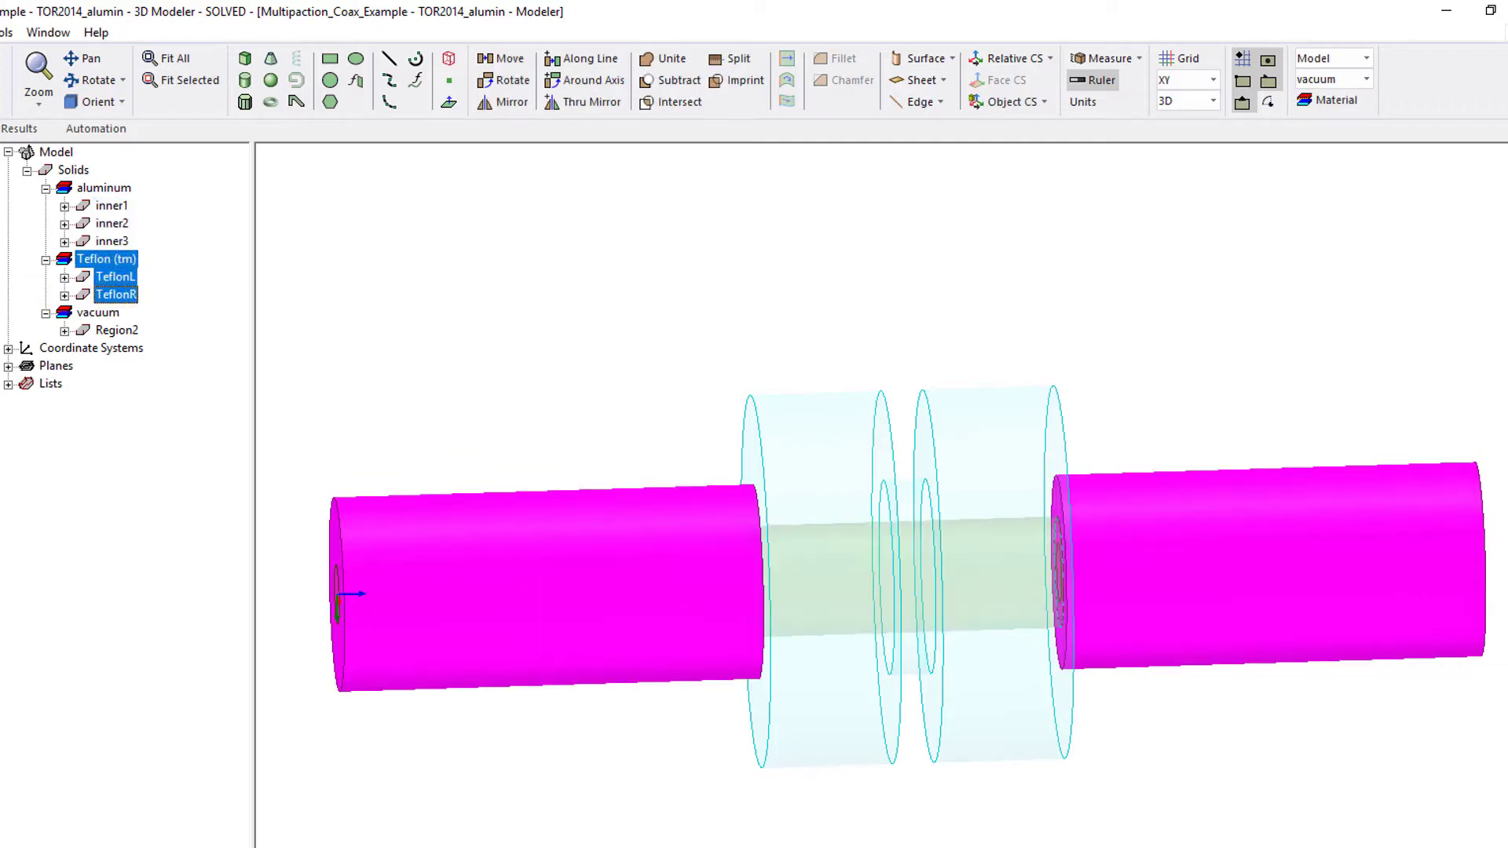
click(65, 331)
click(109, 314)
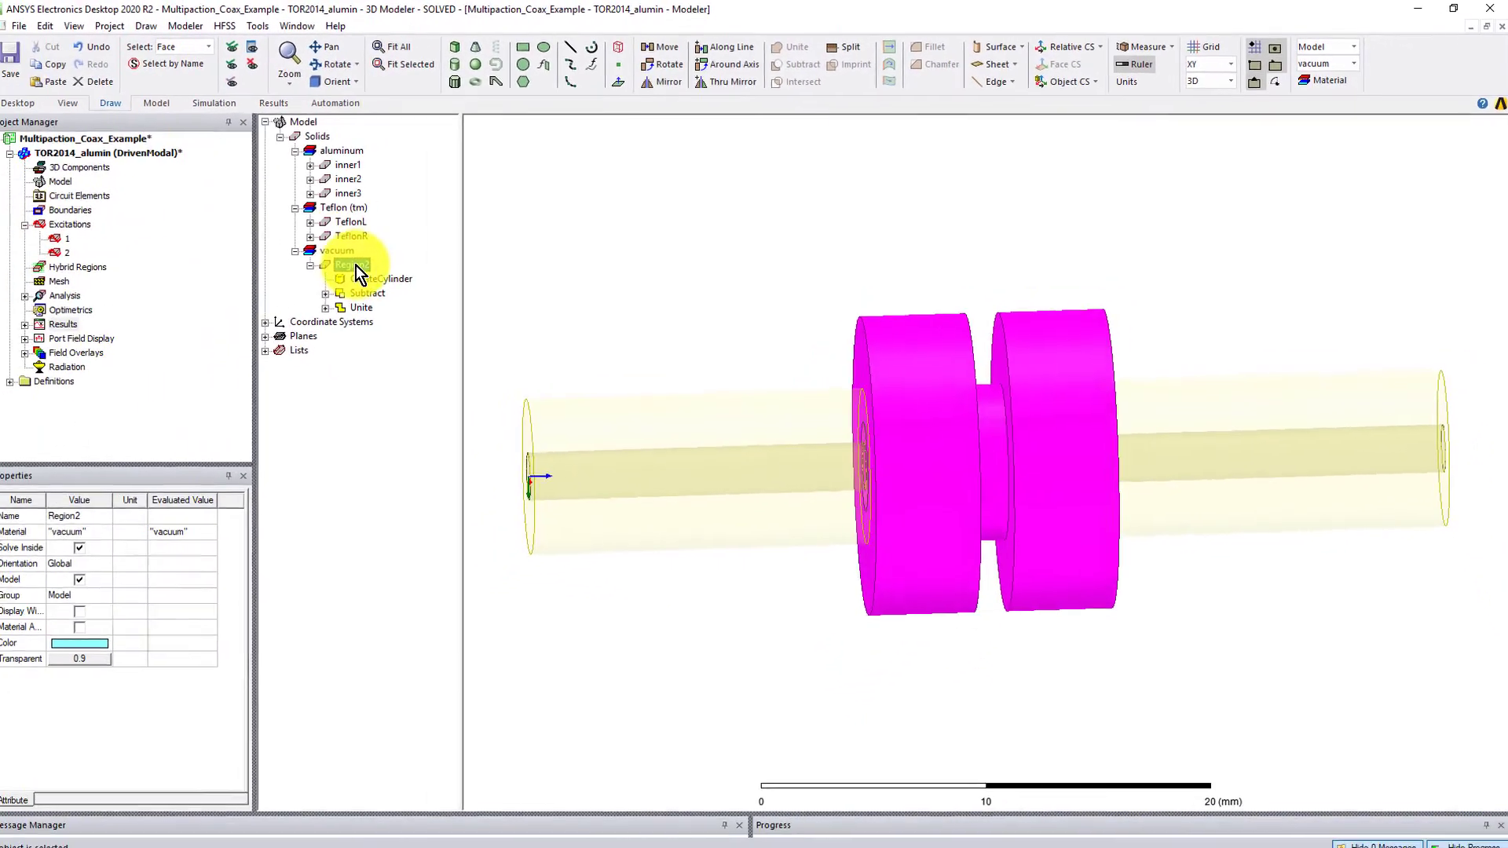
- Clear the selection, zoom in, and select the TeflonL end face with the adjoining disk face
click(628, 310)
scroll(1003, 428, up, 3)
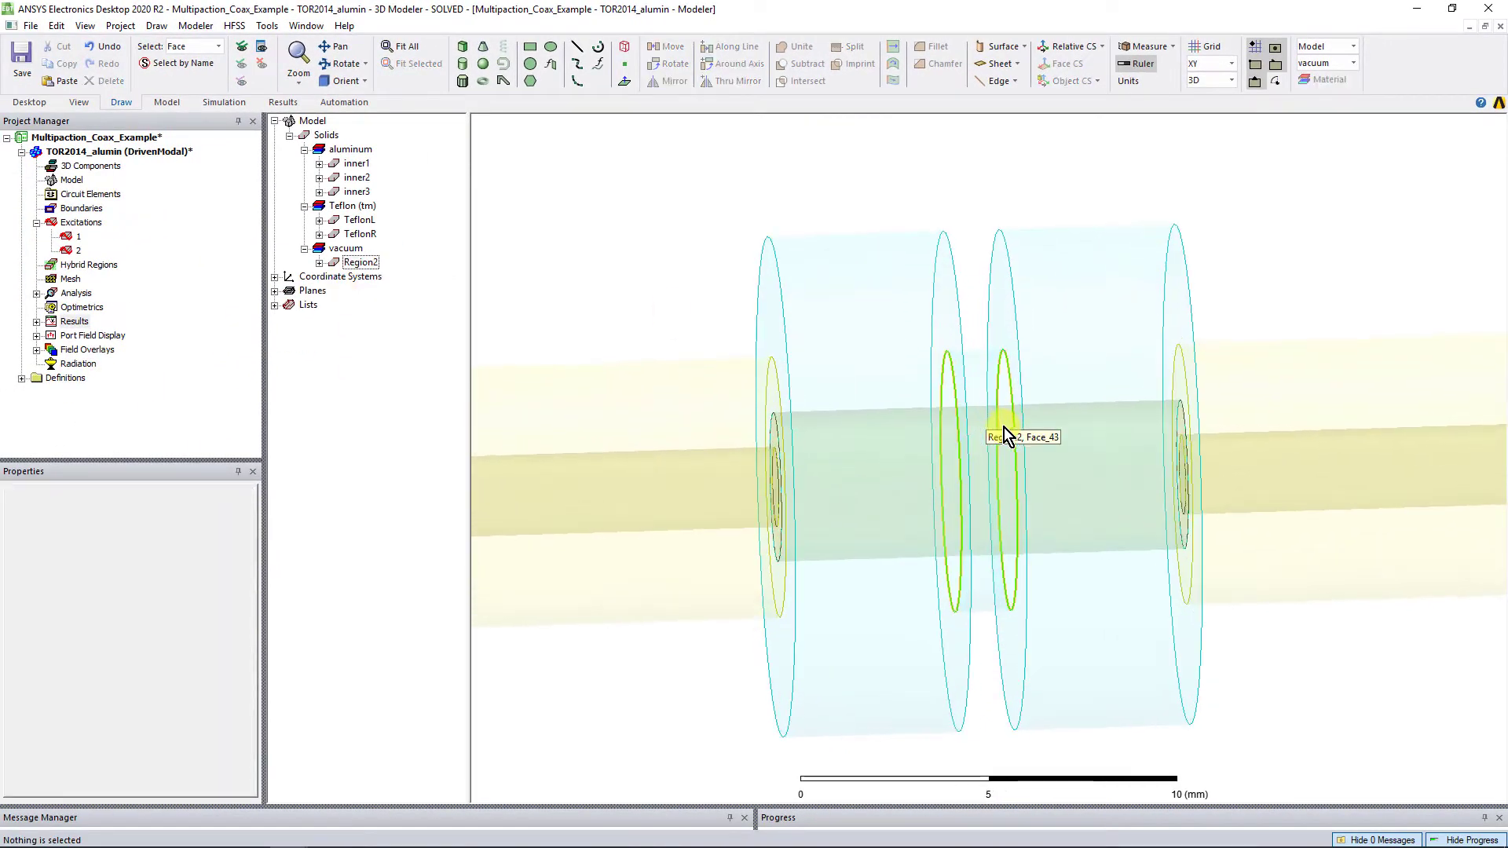
scroll(1005, 428, up, 2)
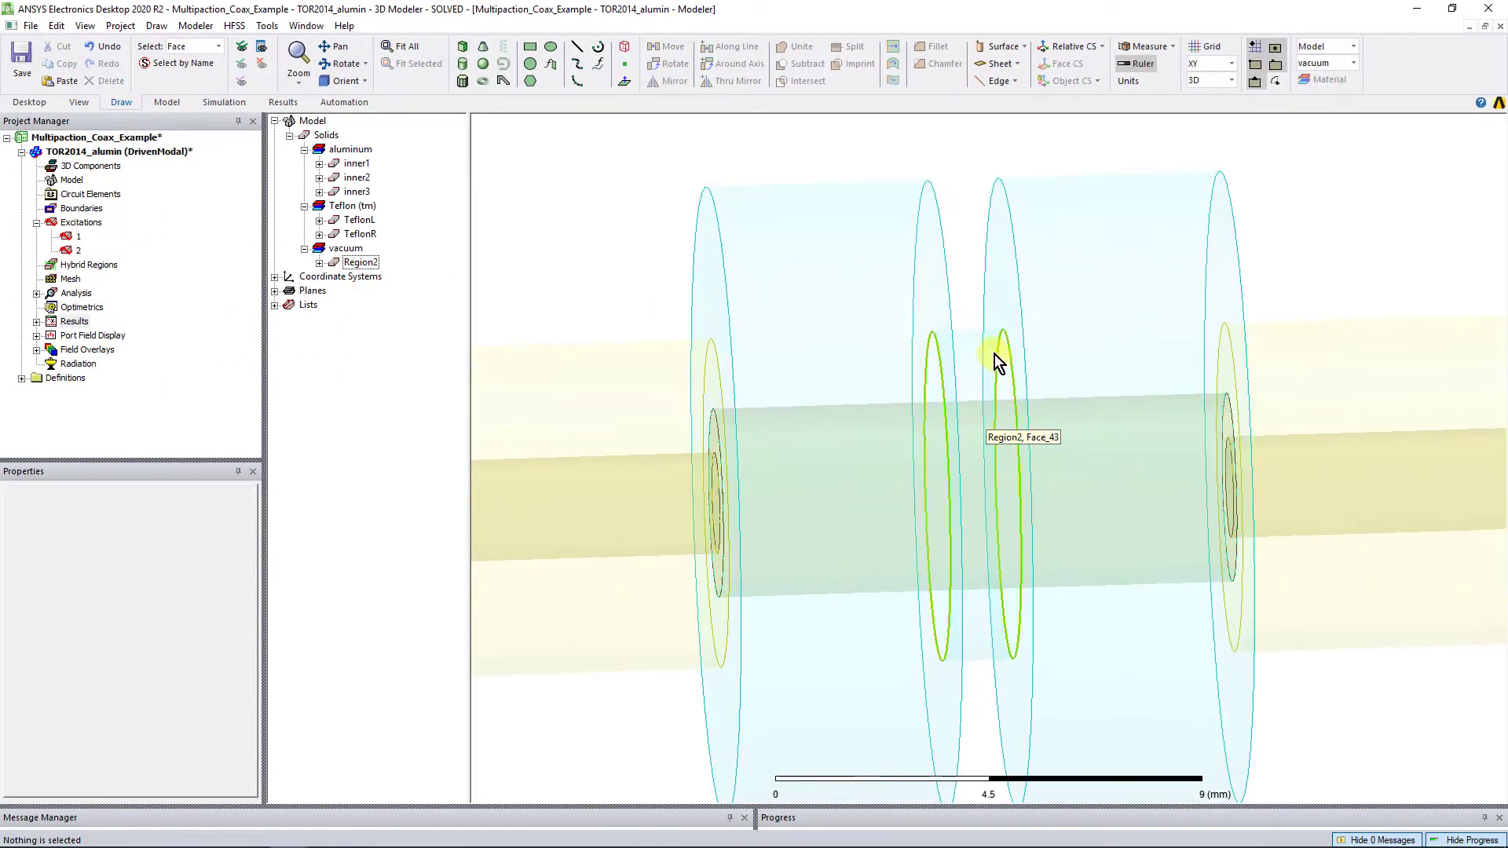
click(670, 362)
ctrl+click(704, 324)
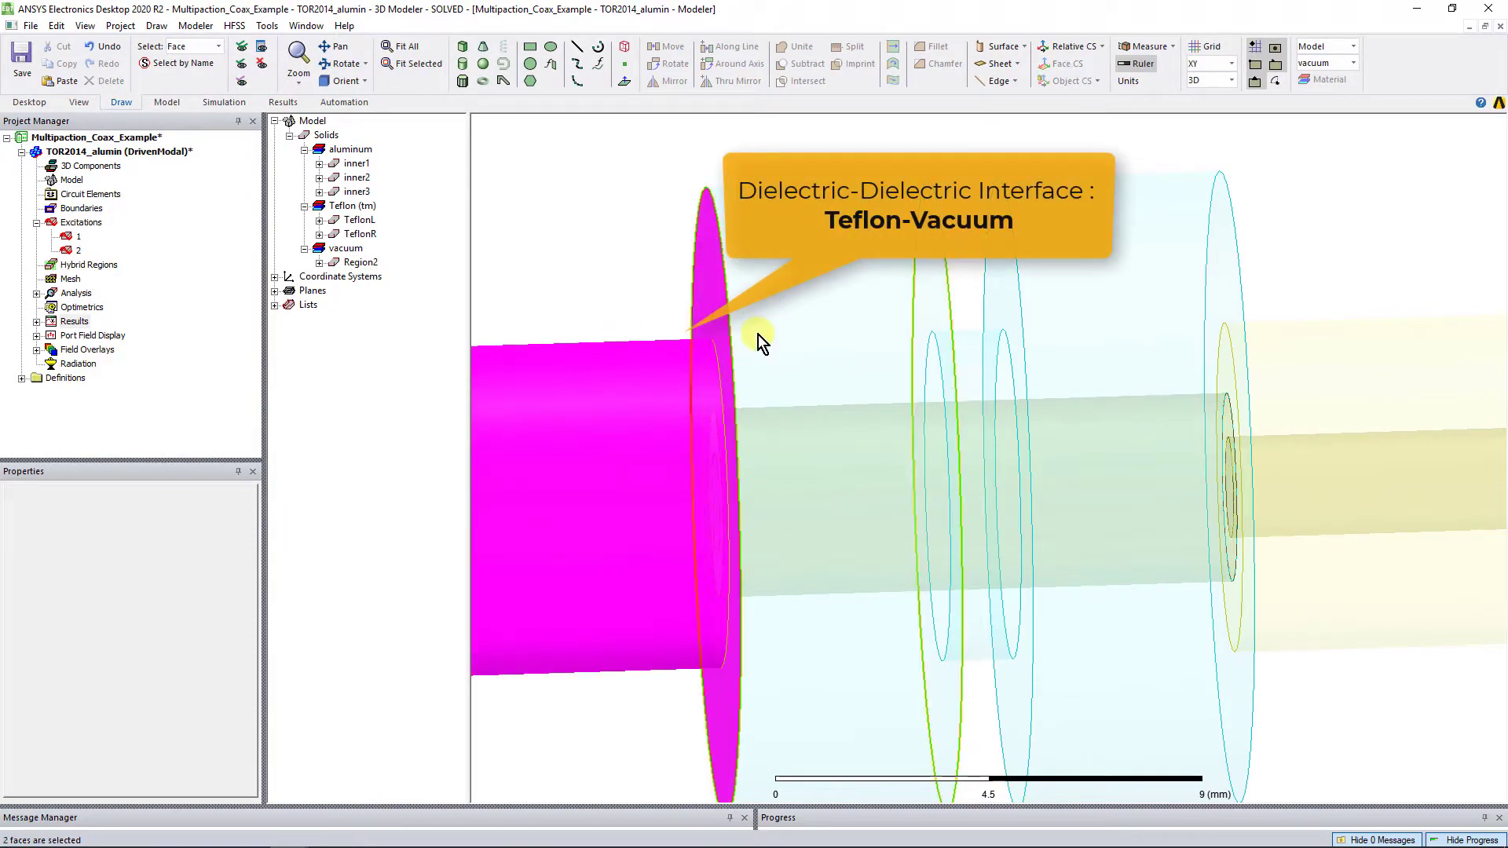
- Rotate to view the interface, fit the whole coax model, and select the vacuum body Region2
alt+drag(757, 335, 779, 334)
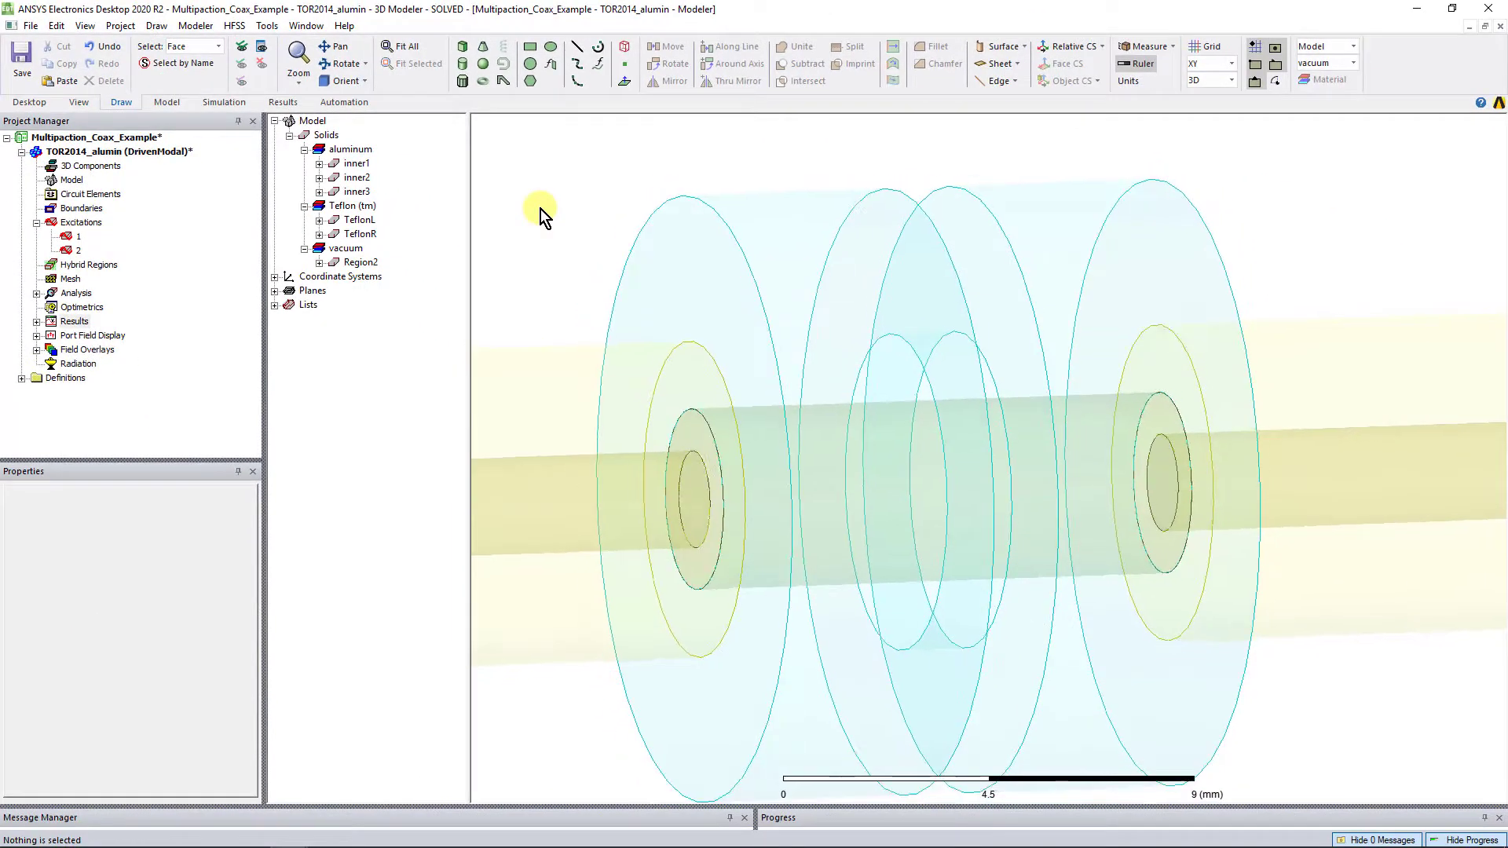
key(ctrl+d)
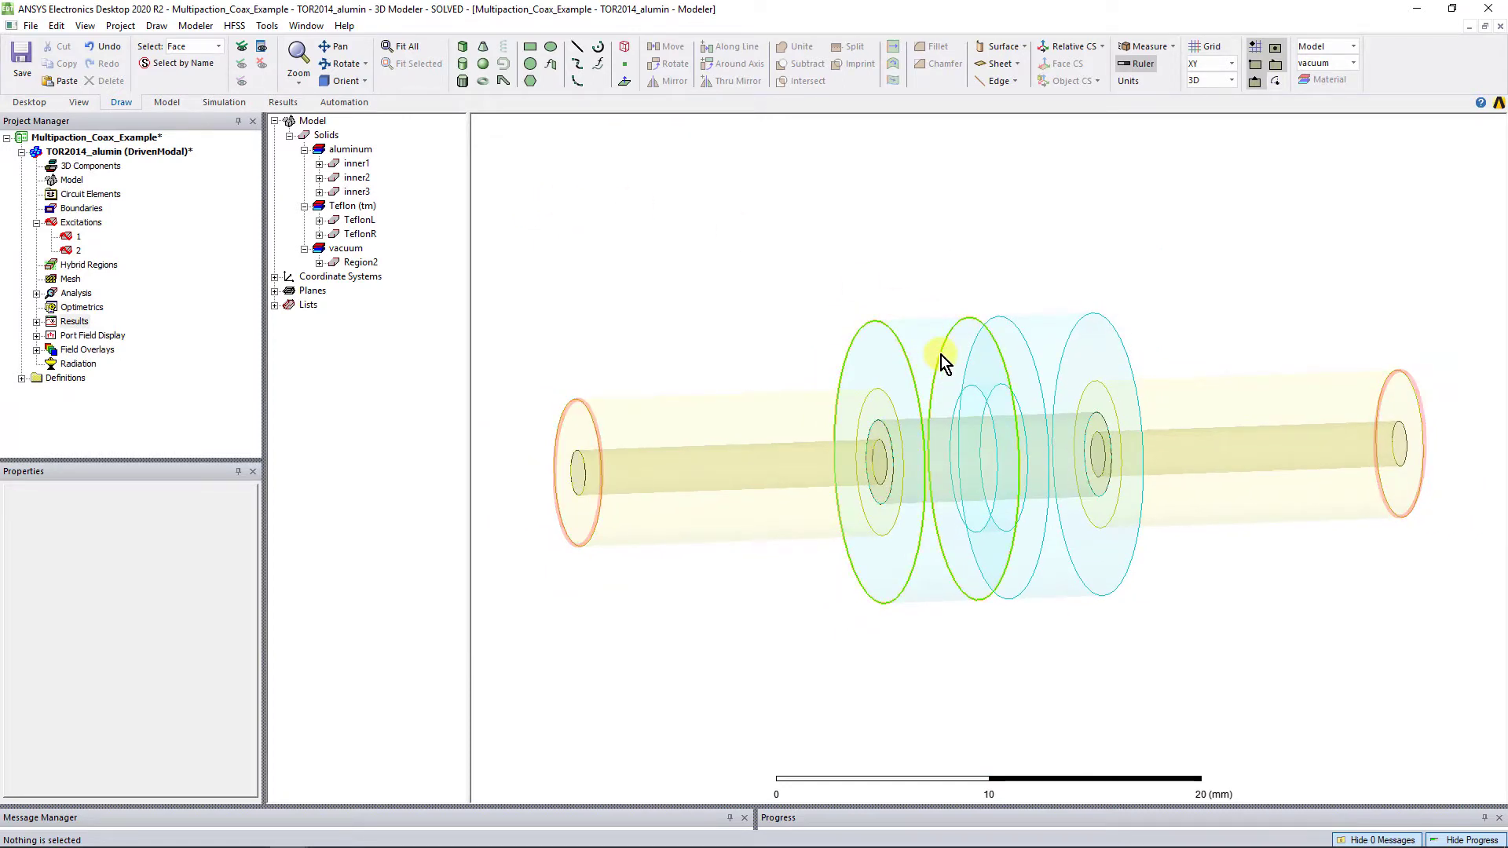
click(374, 266)
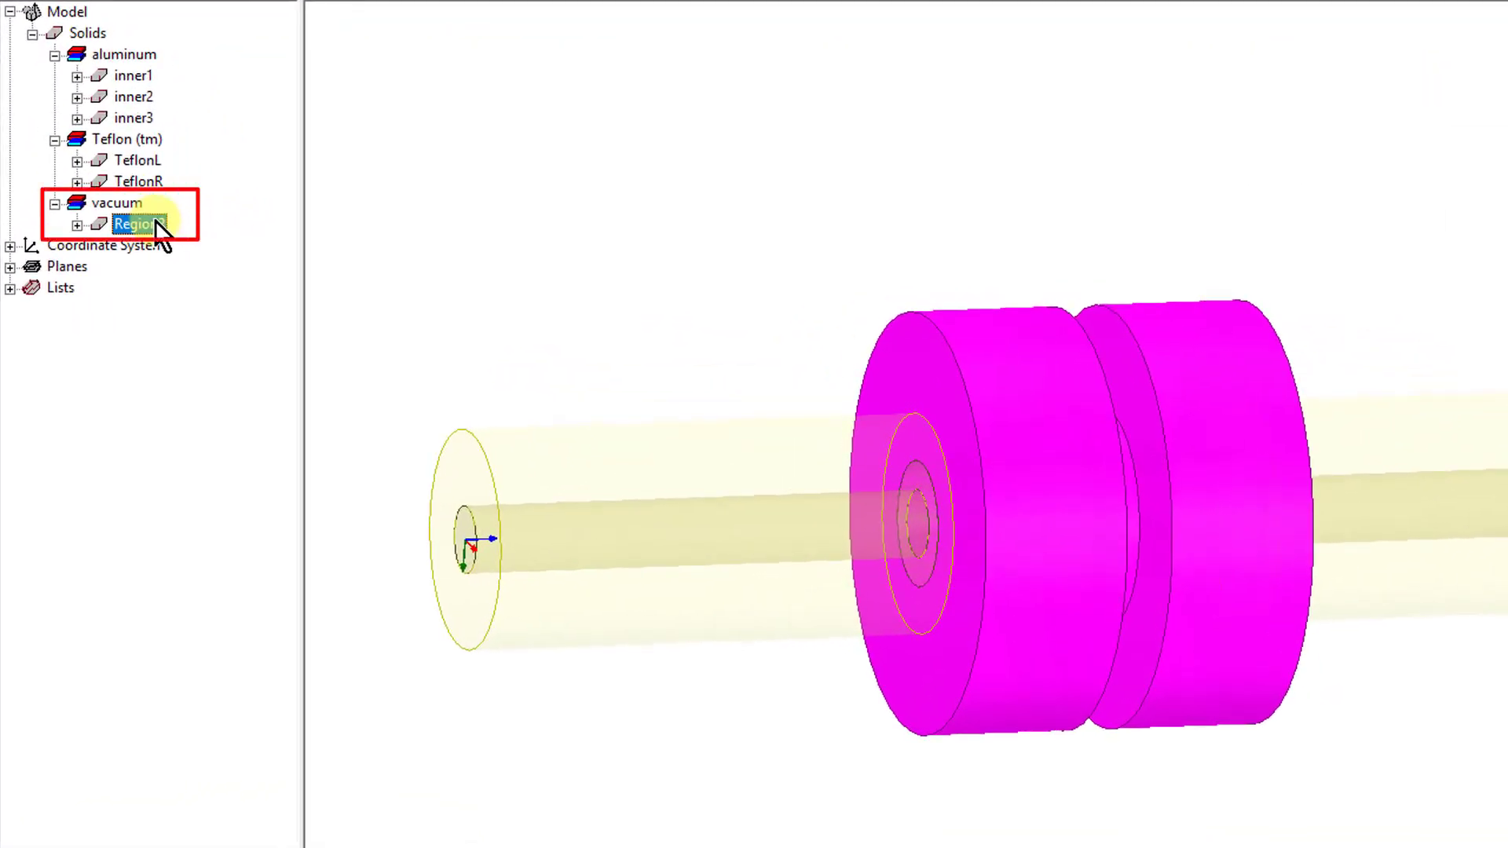
- Assign Region2 a multipaction charge region, changing the particle count from 100 to 4000
right_click(985, 354)
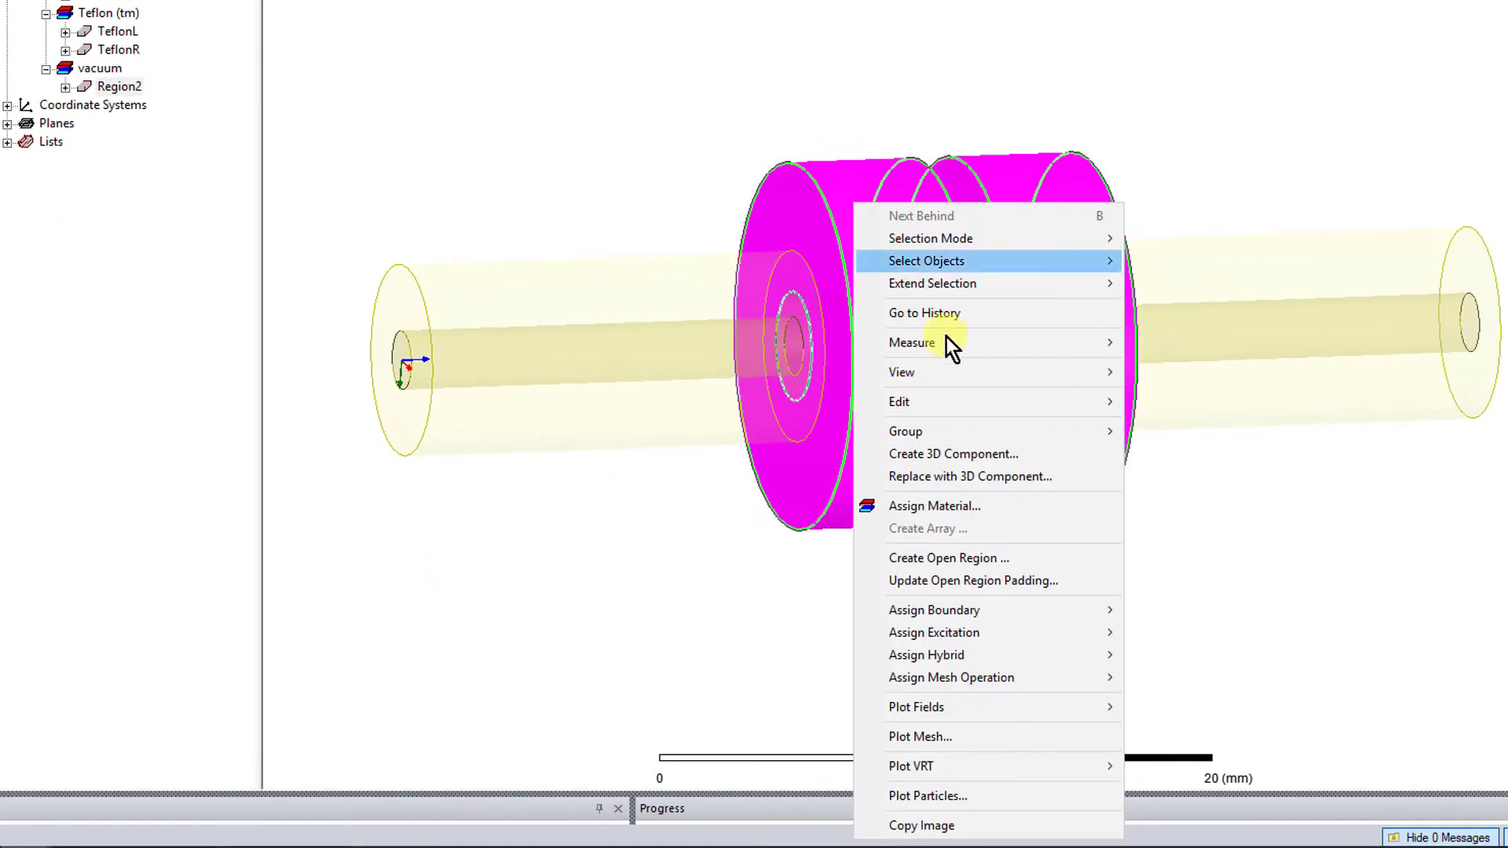
mouse_move(1070, 636)
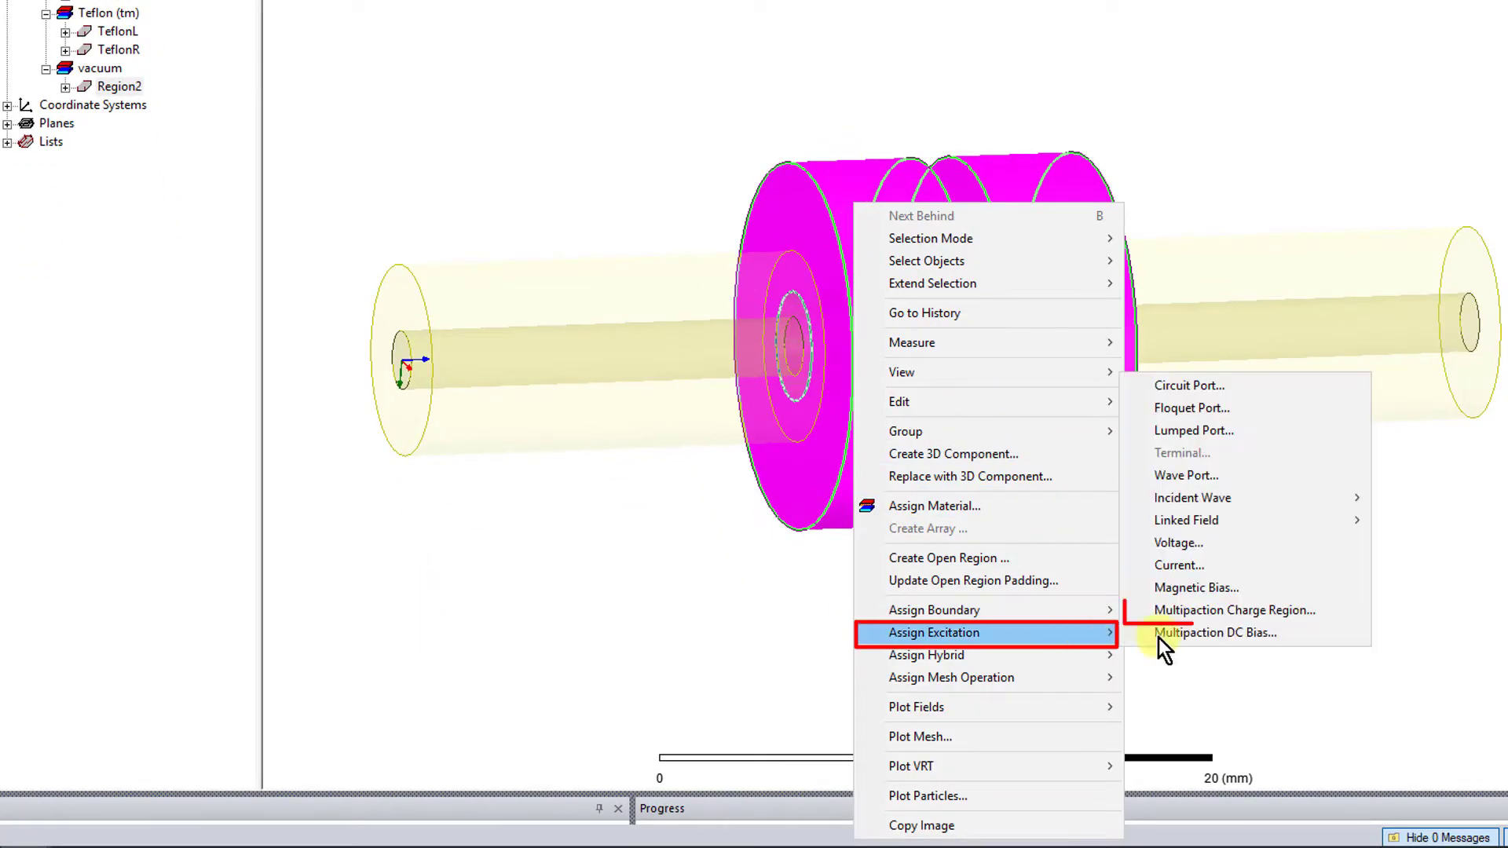
click(1239, 613)
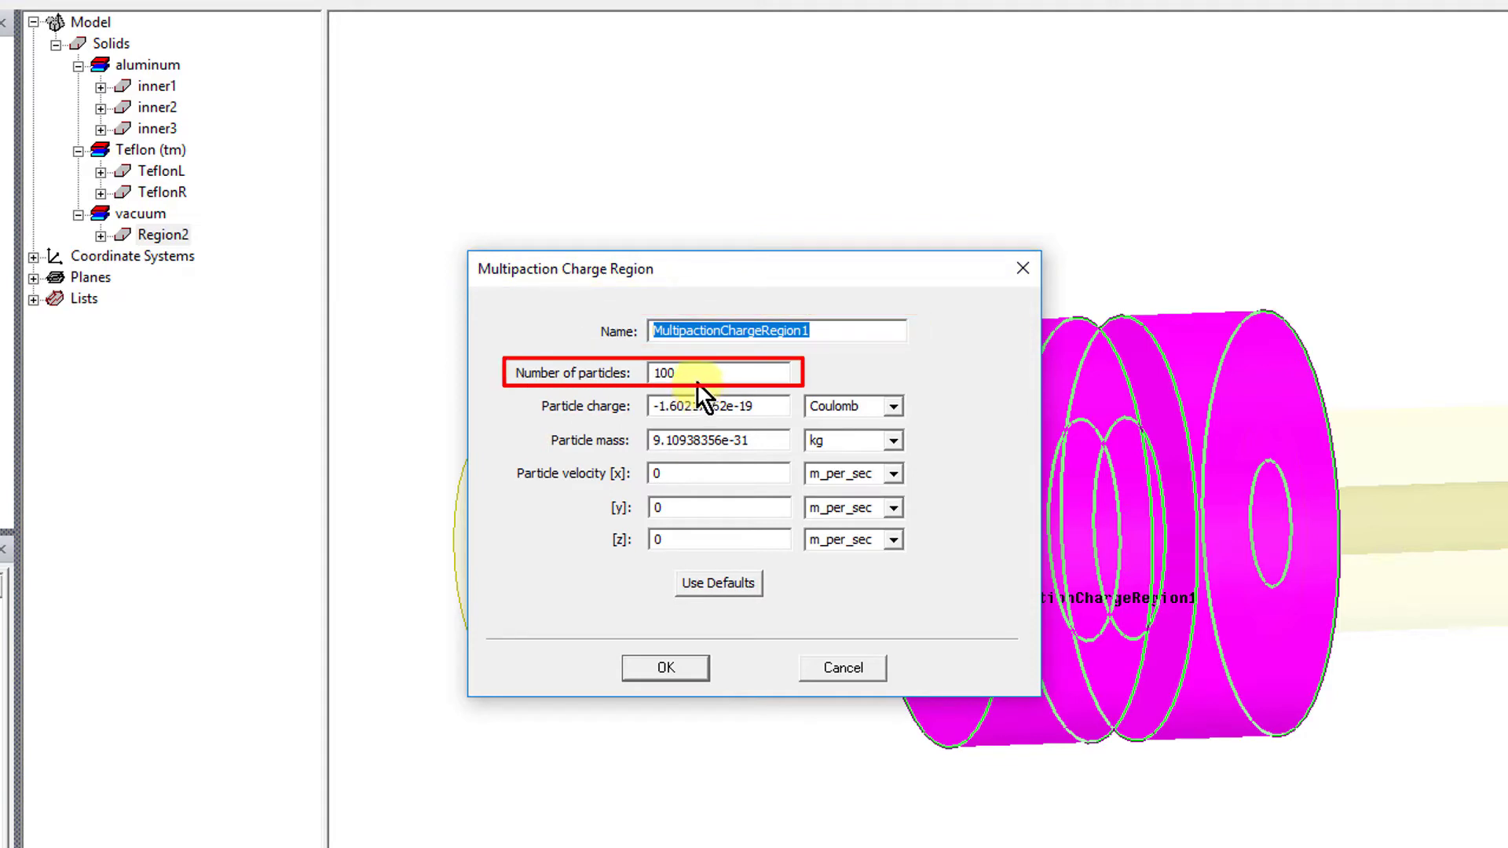
drag(696, 381, 552, 379)
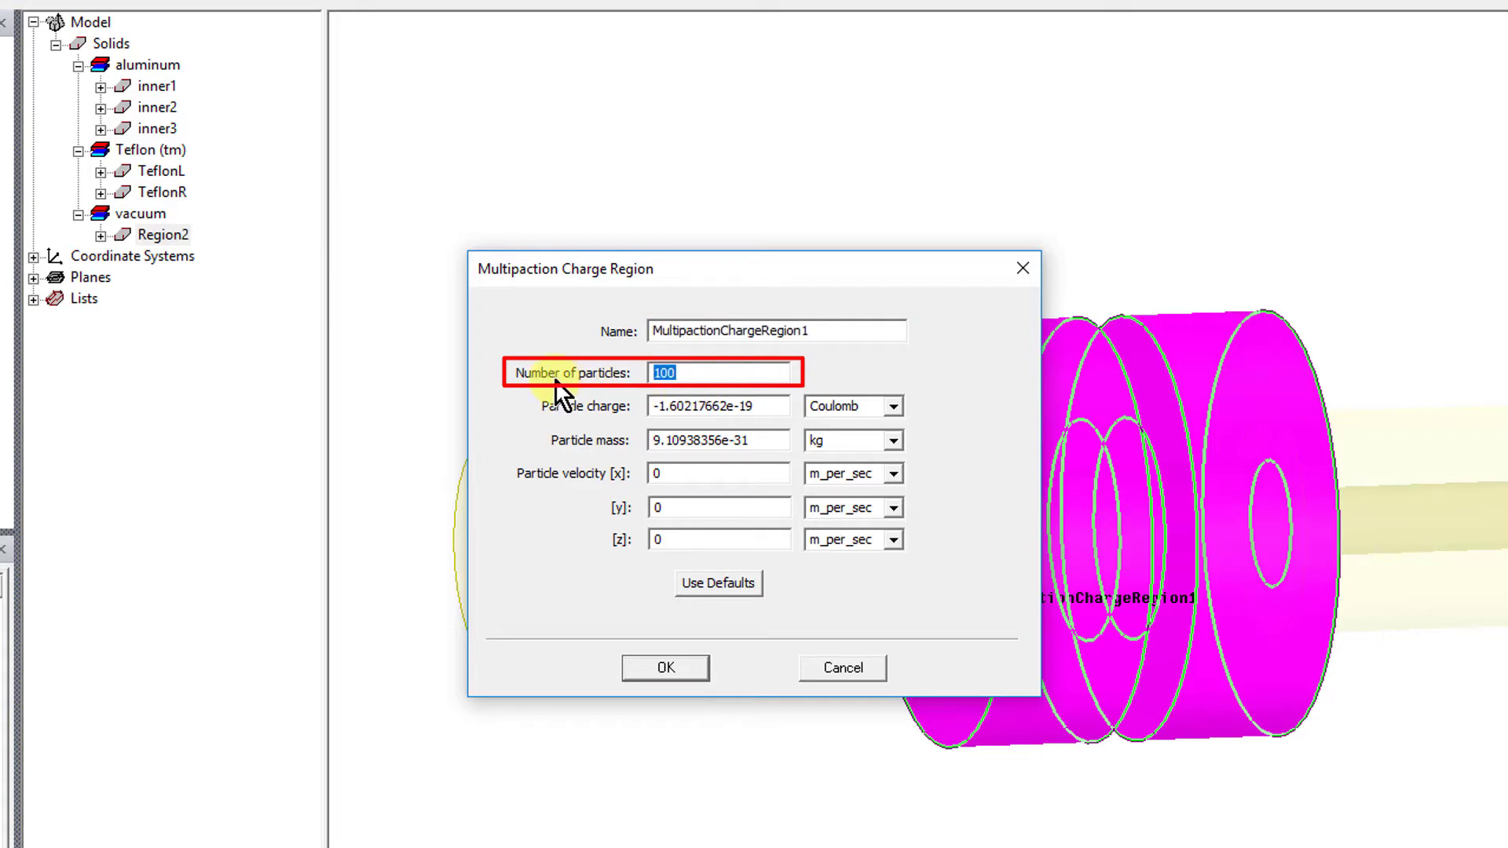
text(4000)
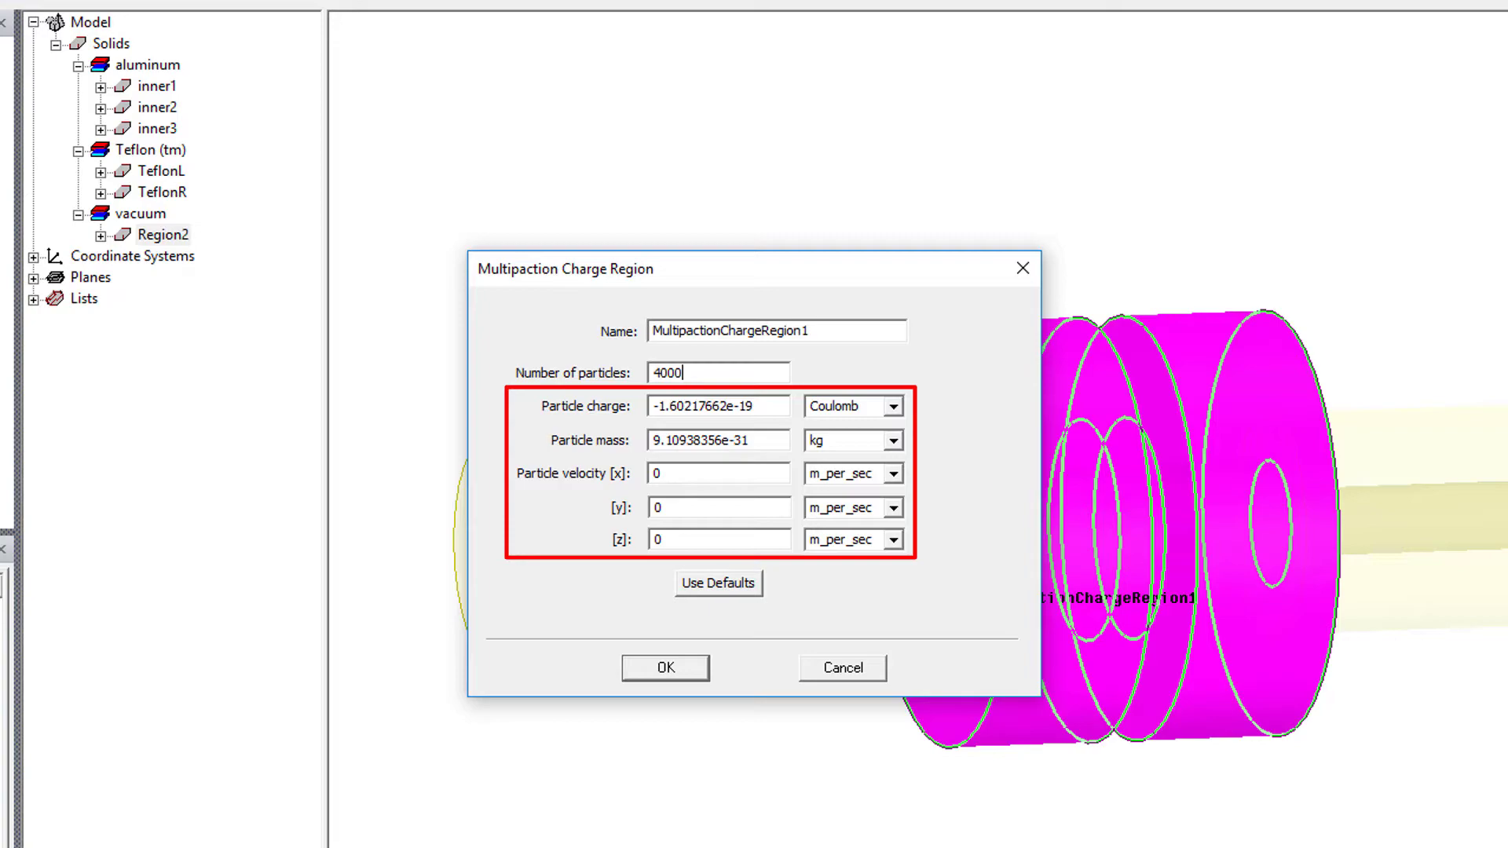
click(665, 668)
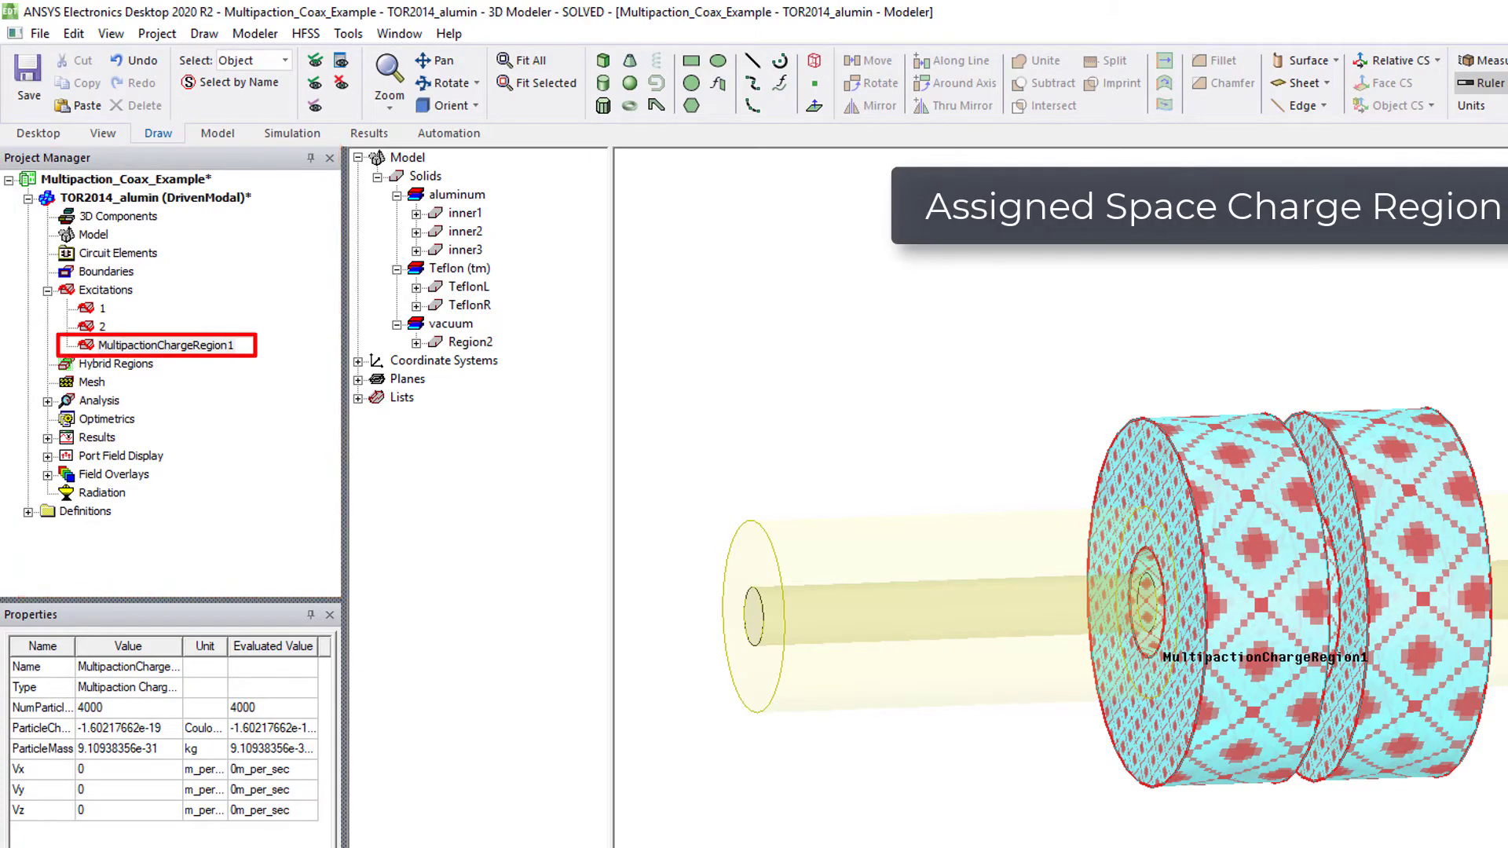
- Switch to Face selection mode and pick Region2 again
key(f)
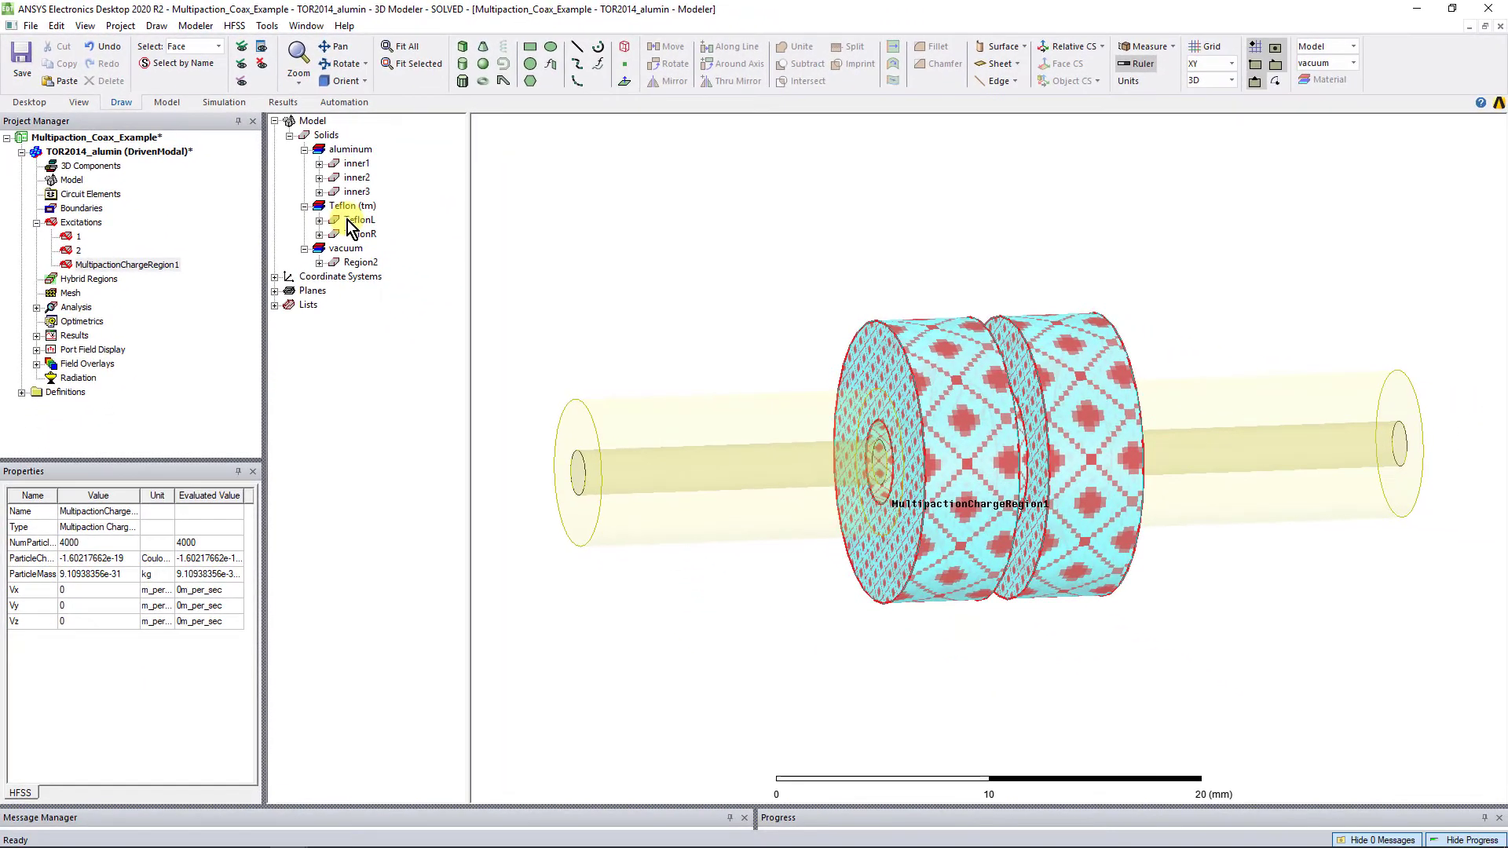
click(346, 263)
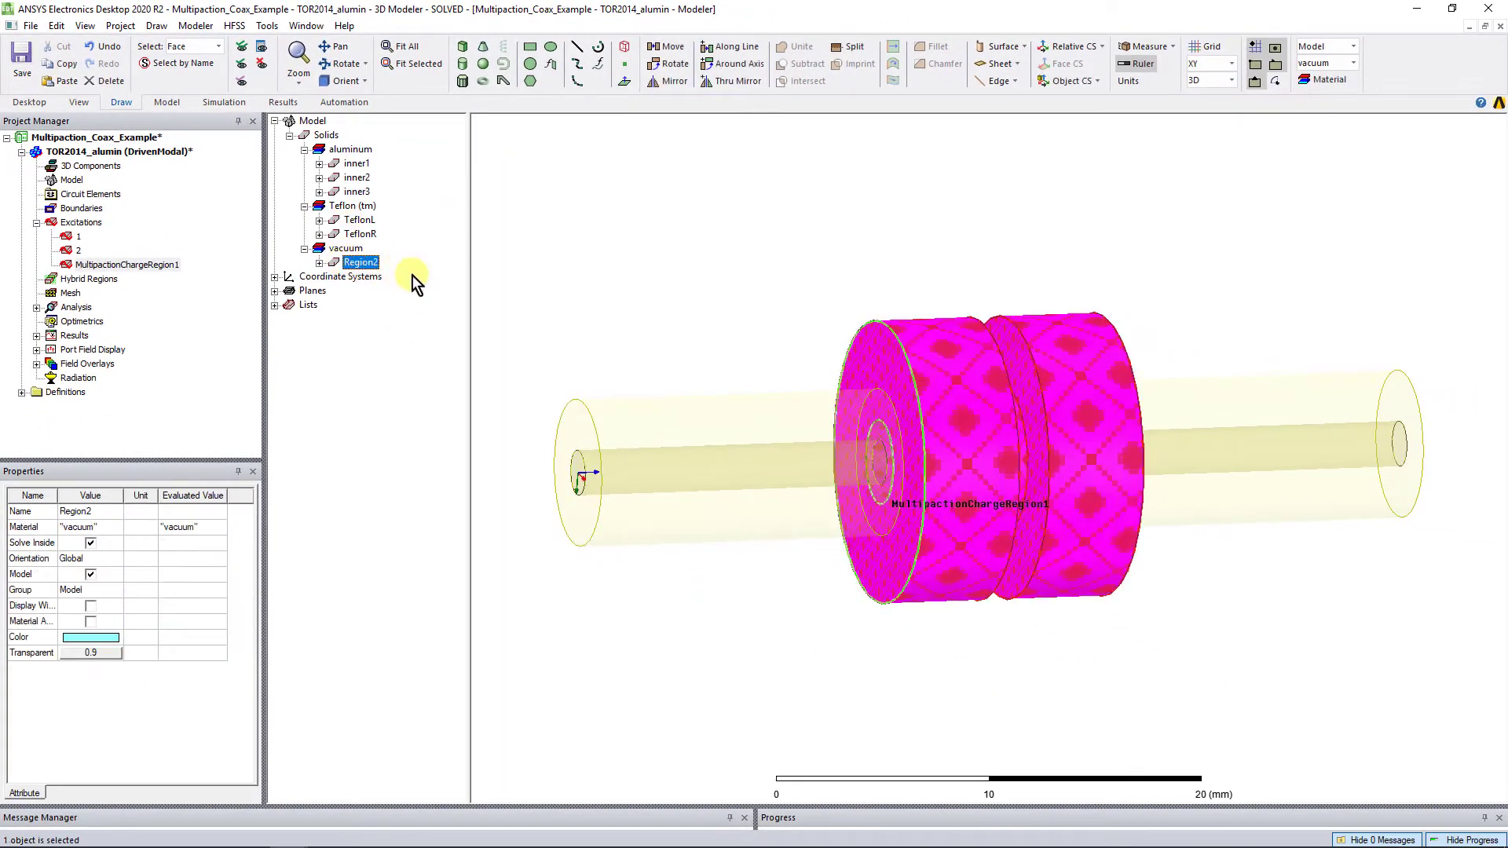
- Select five faces on the two central discs, orbiting to reach the hidden ones
click(971, 382)
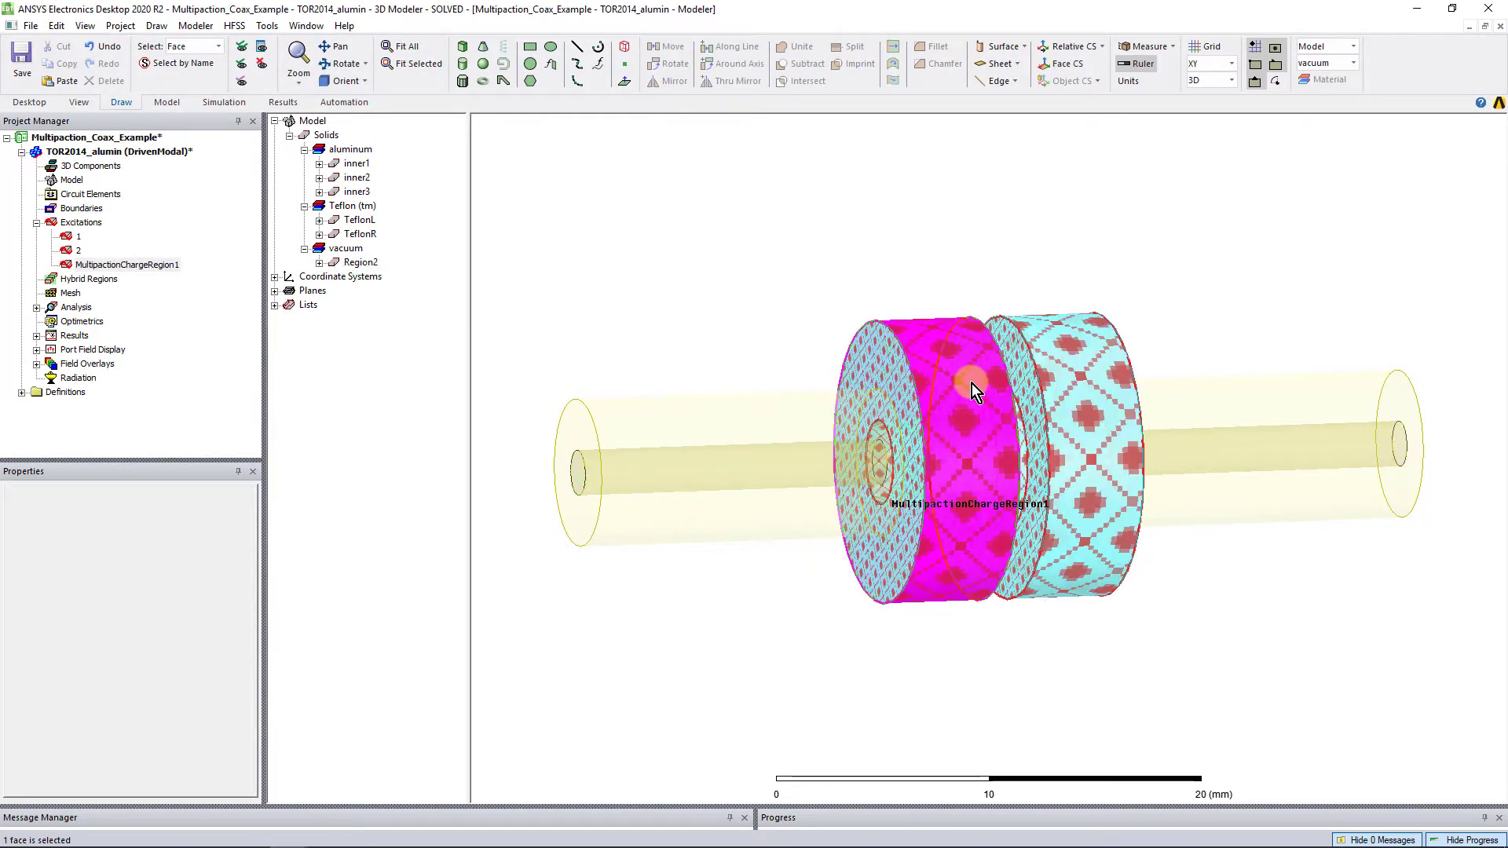
ctrl+click(1076, 379)
ctrl+click(1032, 377)
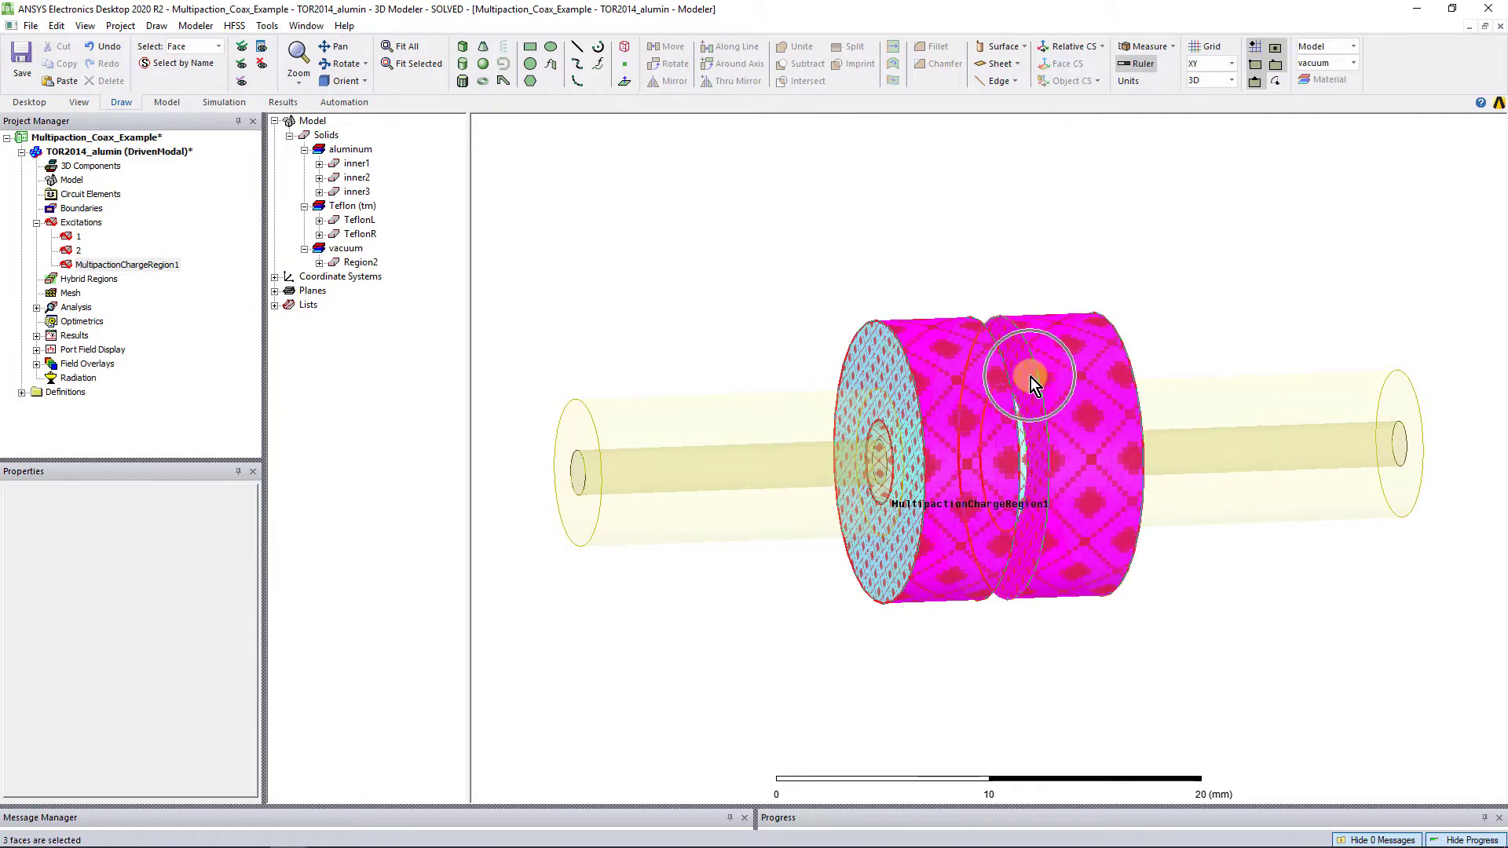
alt+drag(1032, 377, 998, 367)
ctrl+click(1013, 404)
ctrl+click(997, 366)
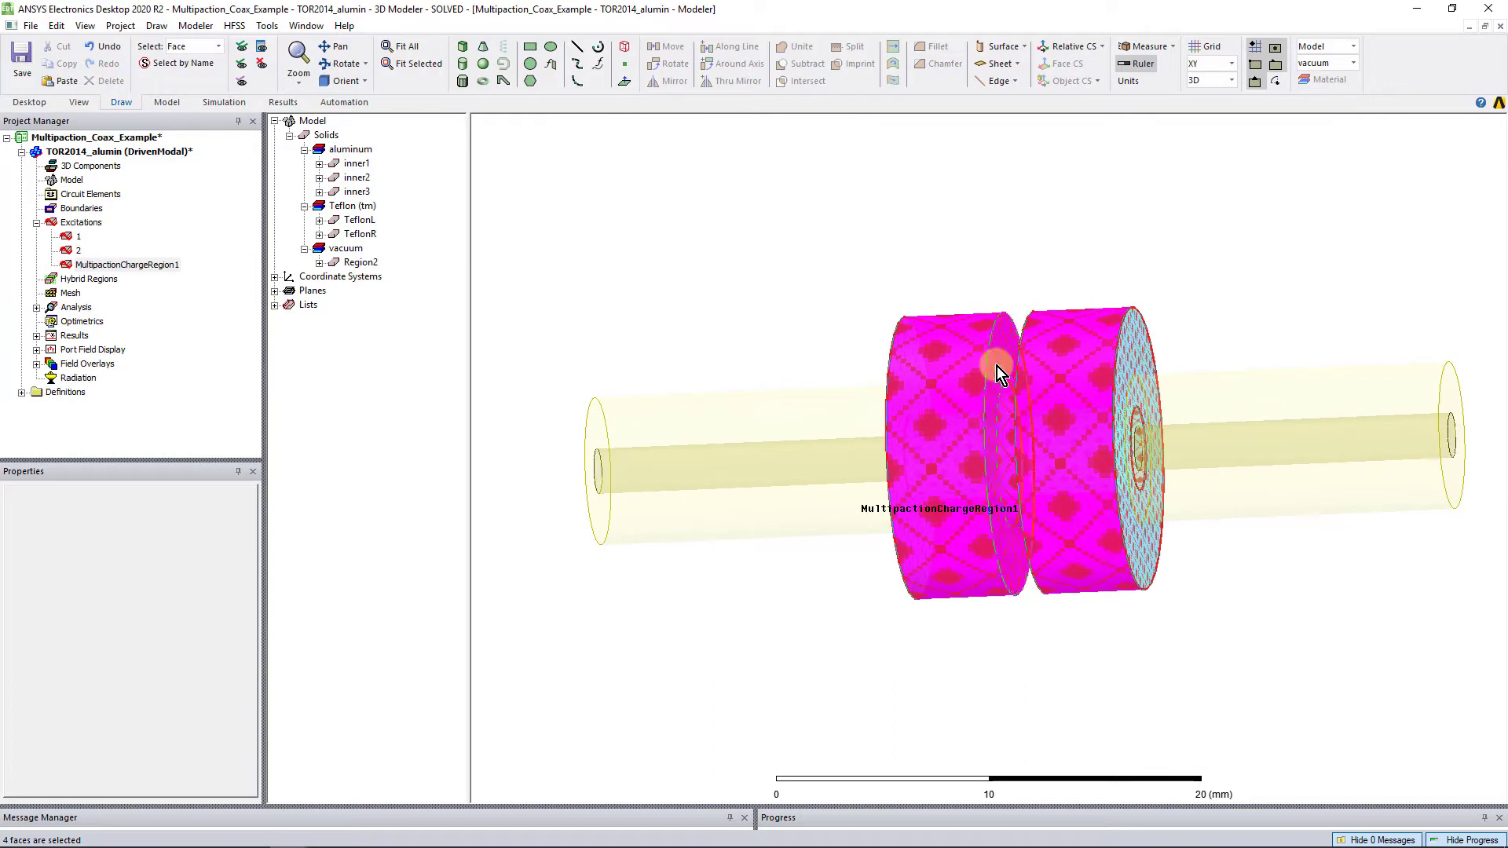
- Open the Multipaction SEE boundary settings, SEE1, for the selected faces
right_click(947, 358)
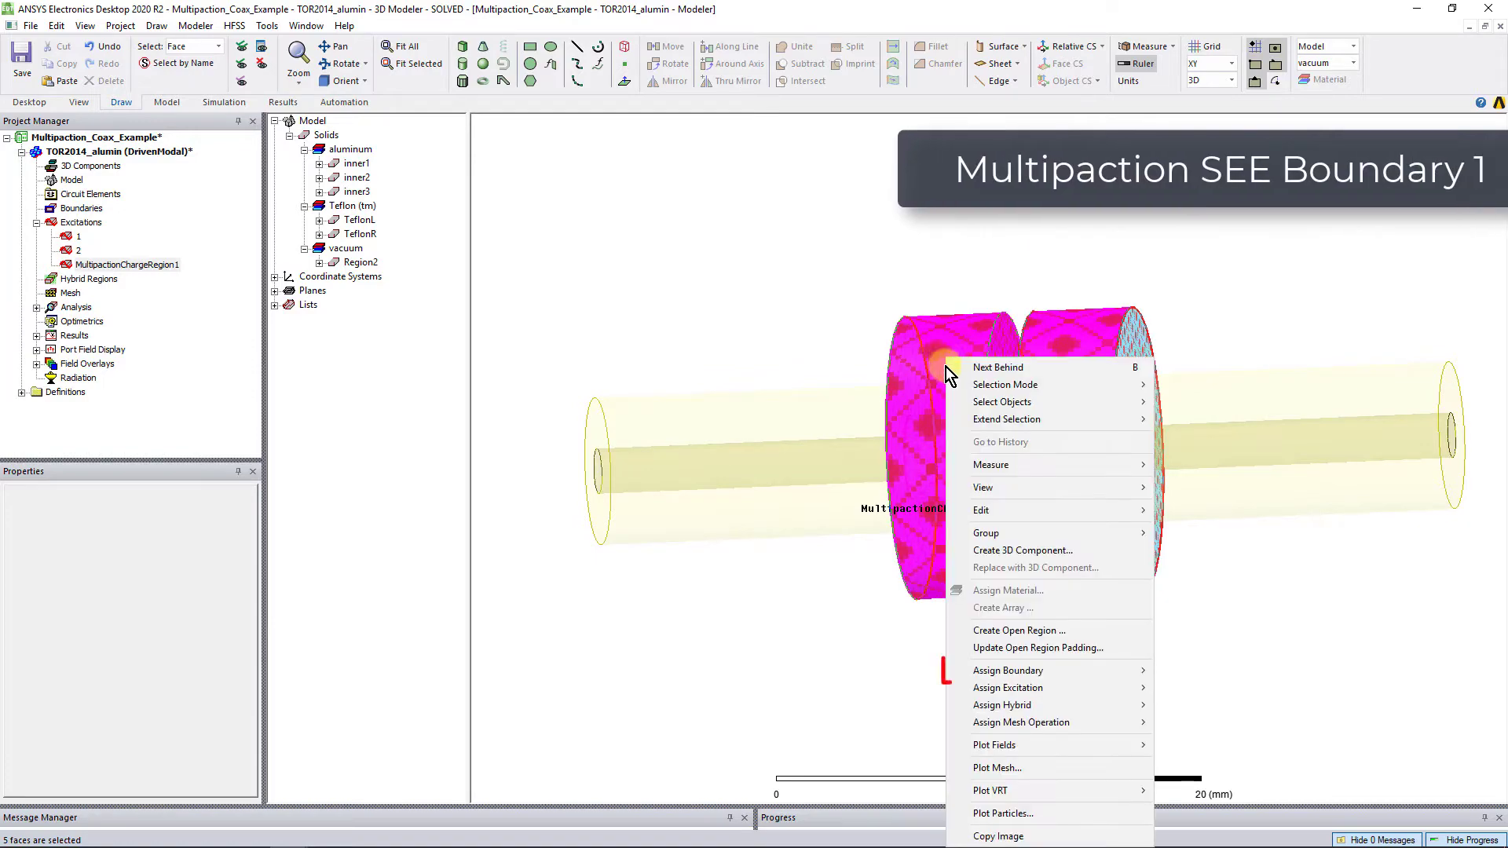
mouse_move(1045, 673)
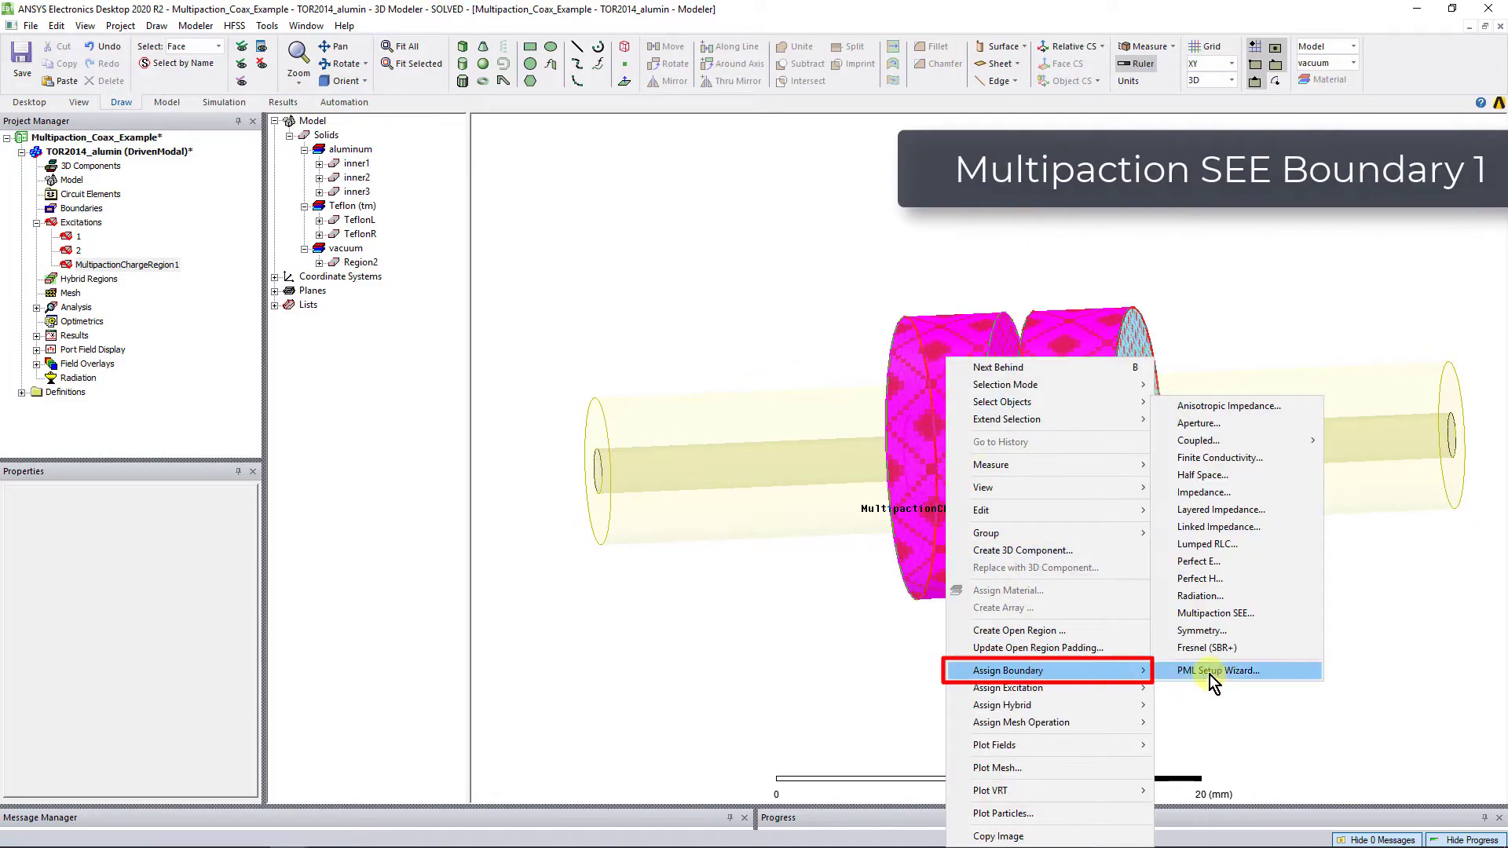
click(1217, 614)
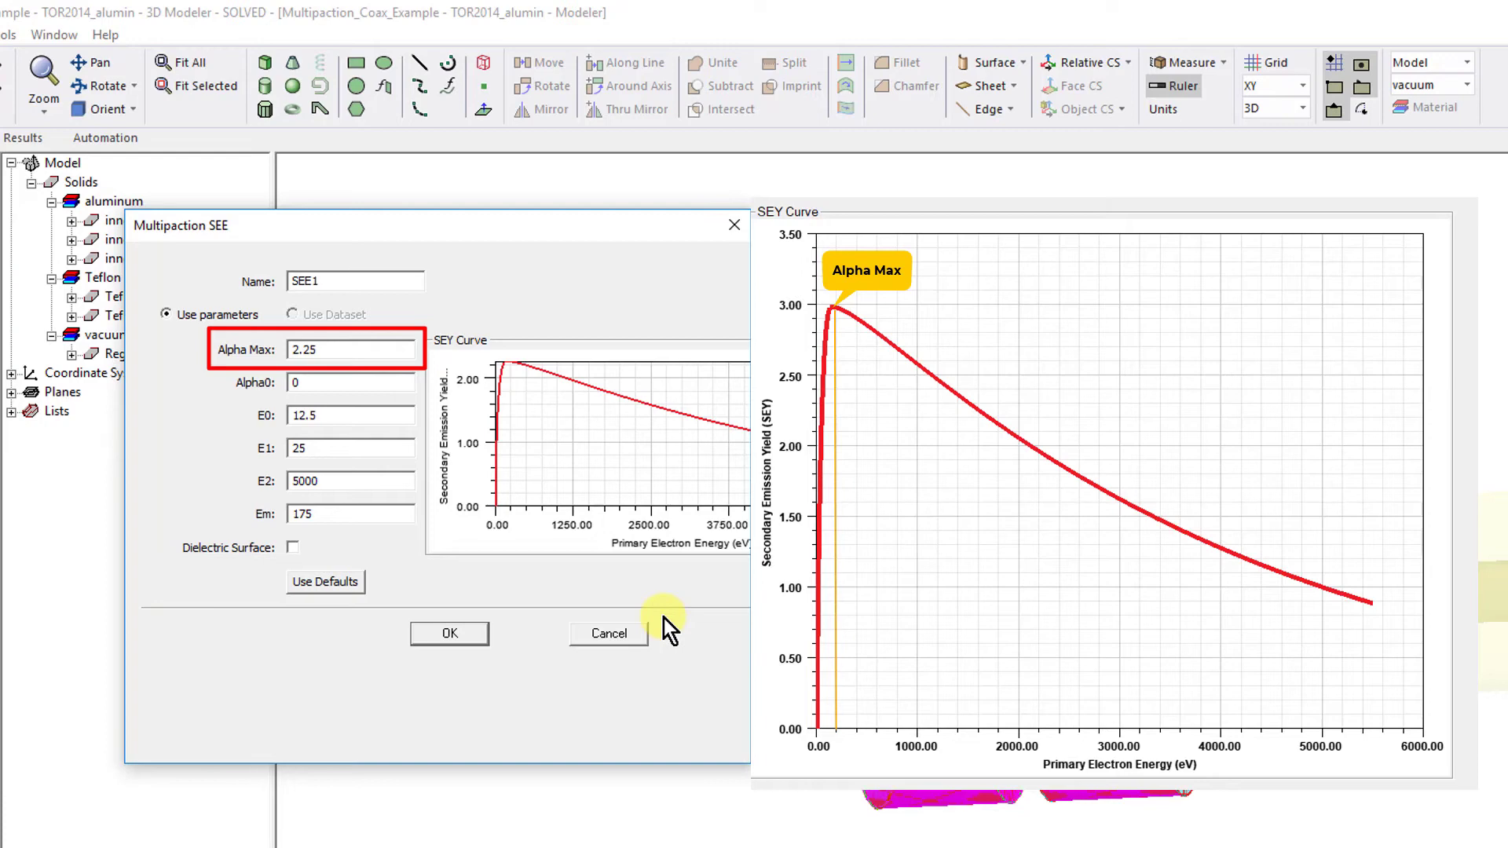
- Set Alpha Max to 2.98 with Dielectric Surface unchecked and create SEE1
click(322, 354)
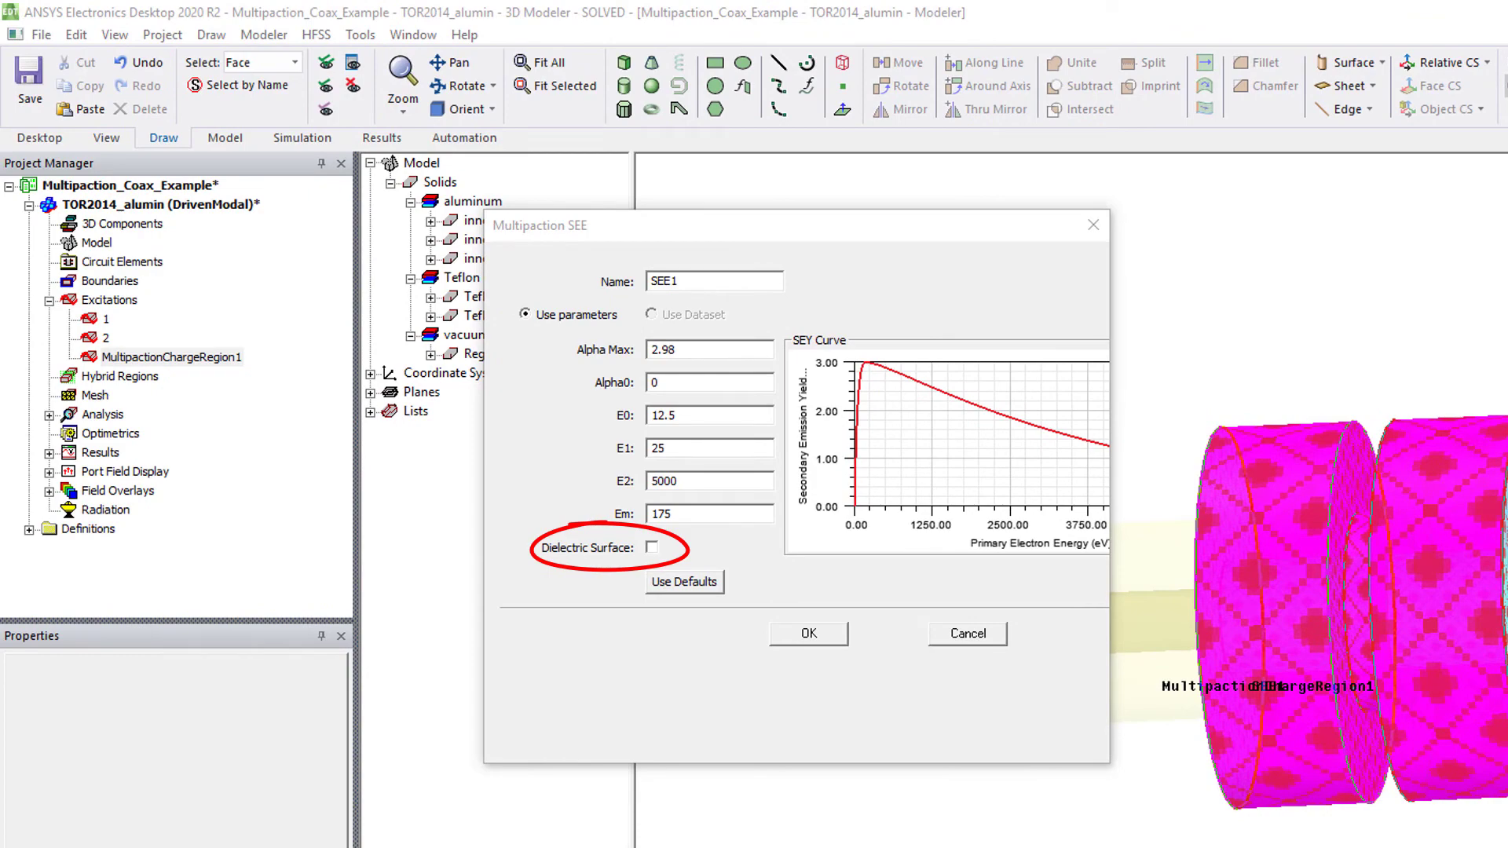
click(803, 635)
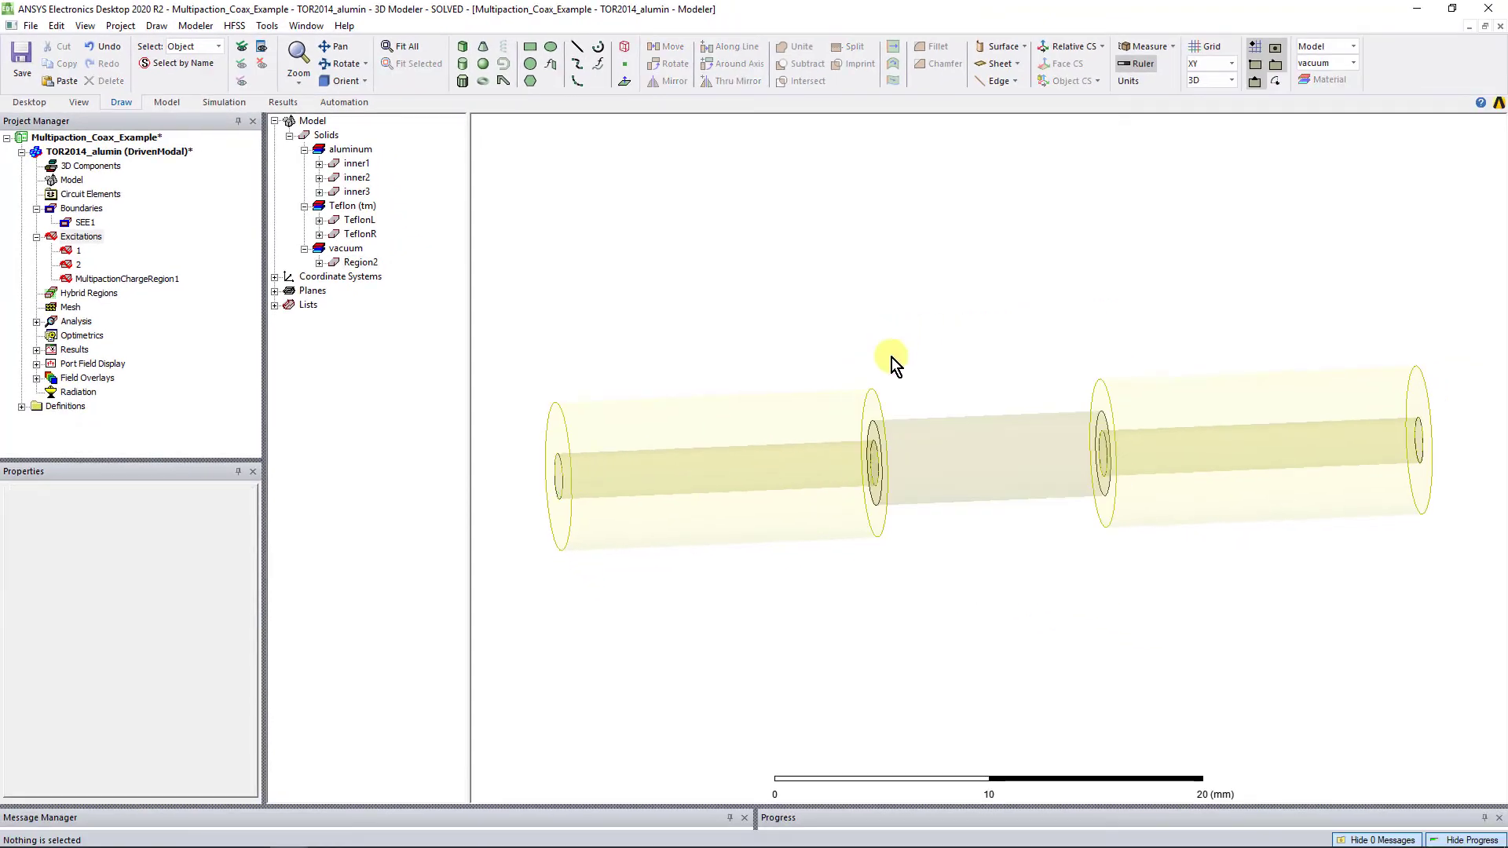
- Assign Multipaction SEE boundary SEE2 to the middle cylinder's face, editing Alpha Max by typing 88
click(1309, 612)
mouse_move(970, 453)
alt+mouse_down()
mouse_move(1053, 380)
mouse_move(1020, 471)
mouse_move(865, 451)
mouse_move(971, 455)
alt+mouse_up()
right_click(971, 455)
mouse_move(1067, 680)
click(1205, 614)
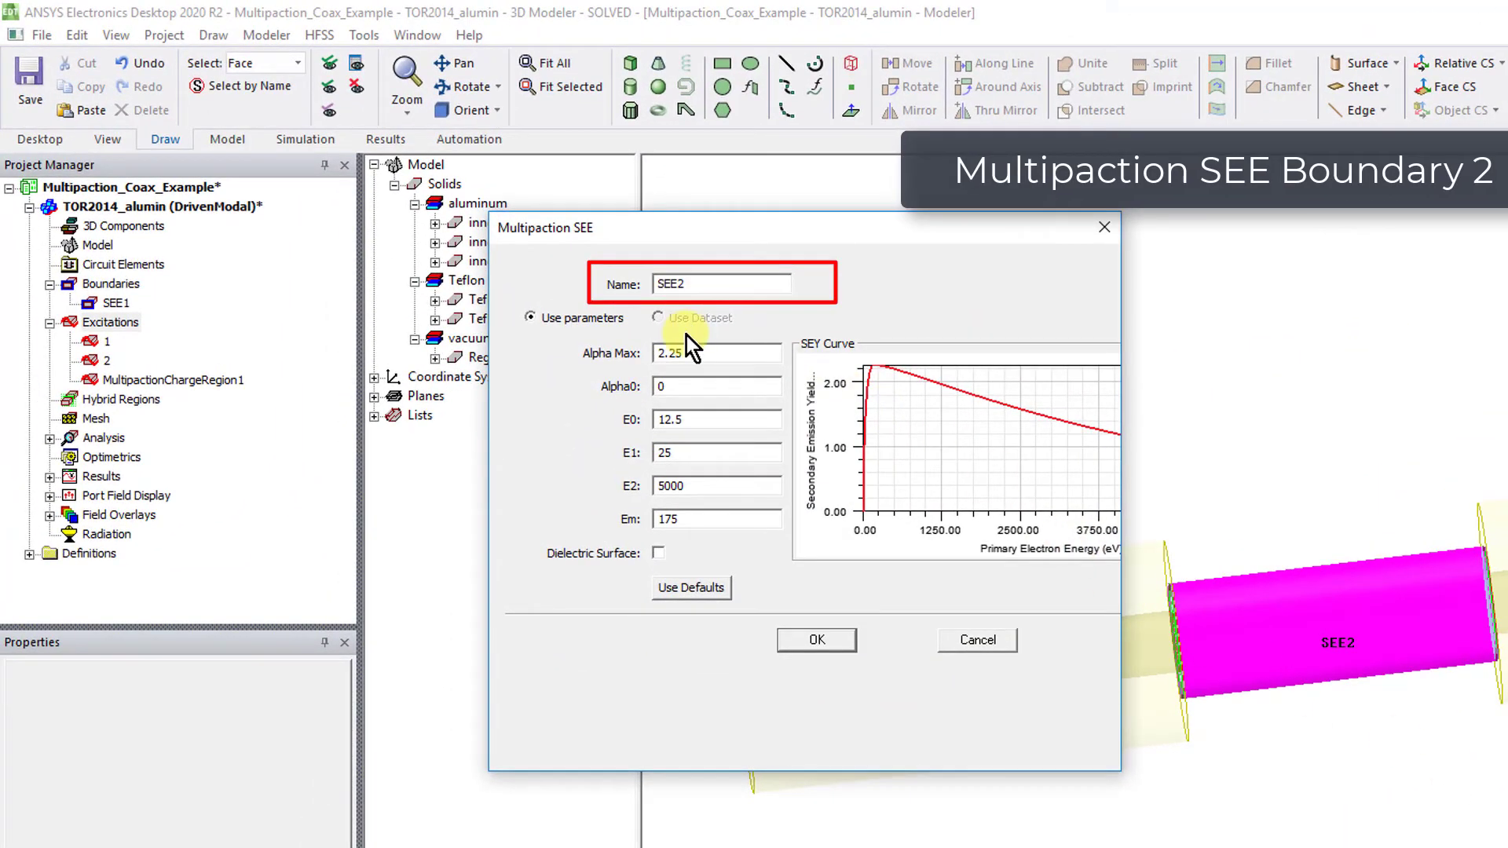
key(BackSpace)
key(BackSpace)
text(88)
click(821, 645)
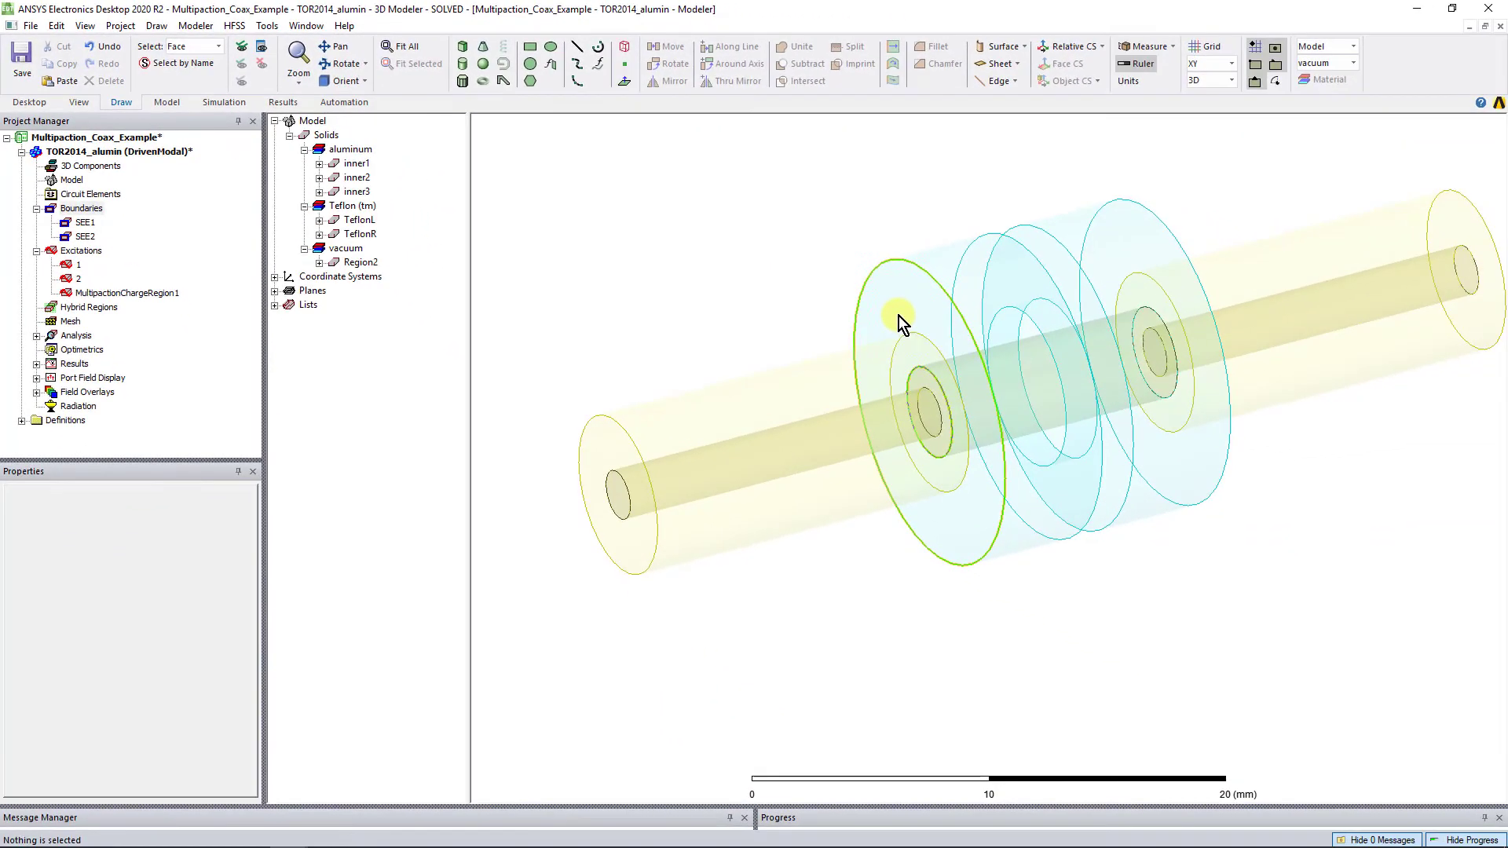
- Select both Teflon disc faces and start a Multipaction SEE boundary on them
click(1227, 436)
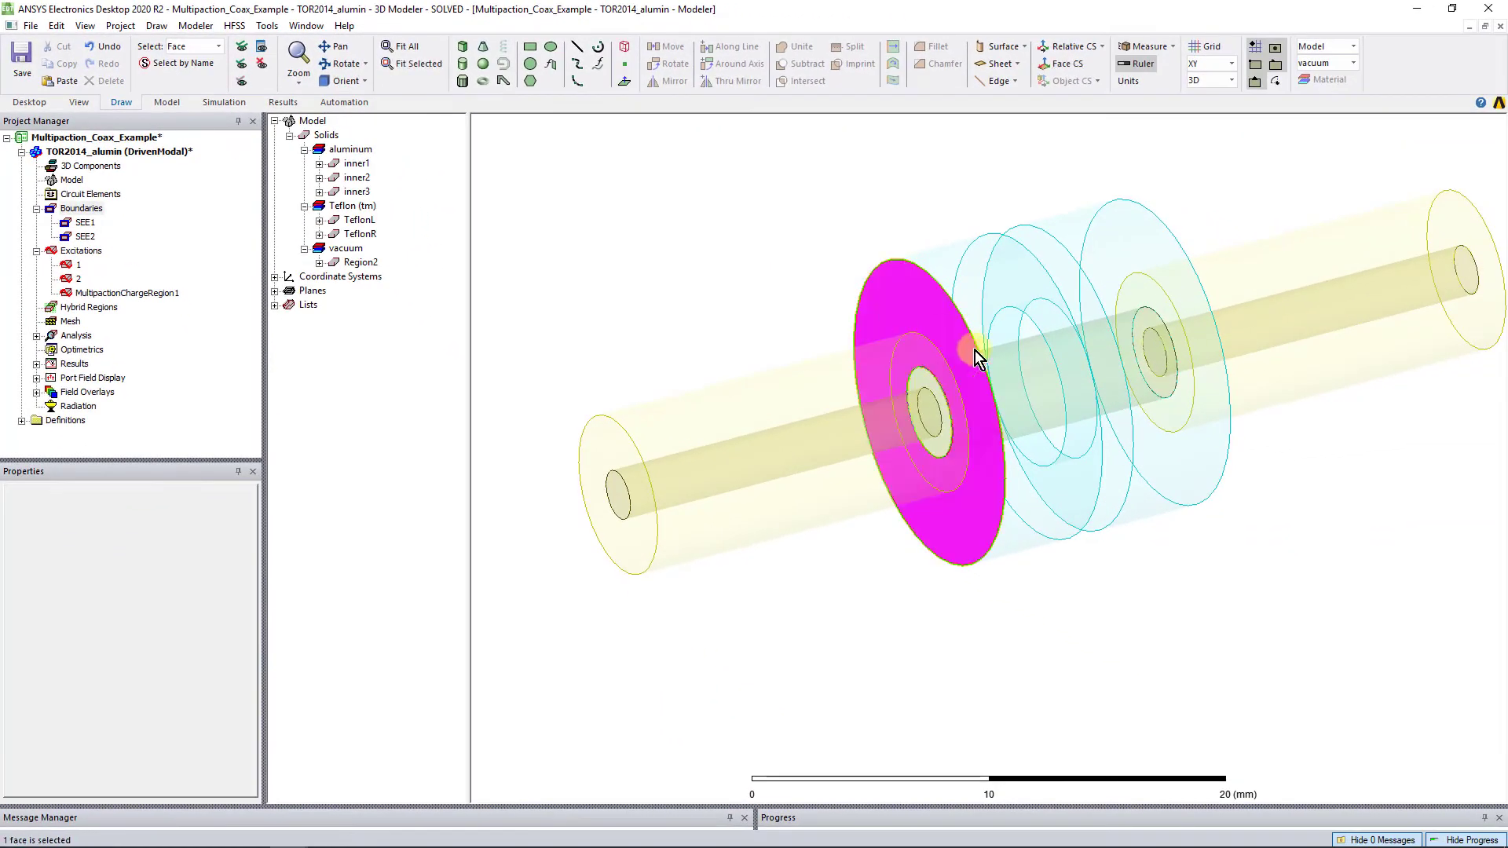
alt+drag(1151, 394, 1079, 364)
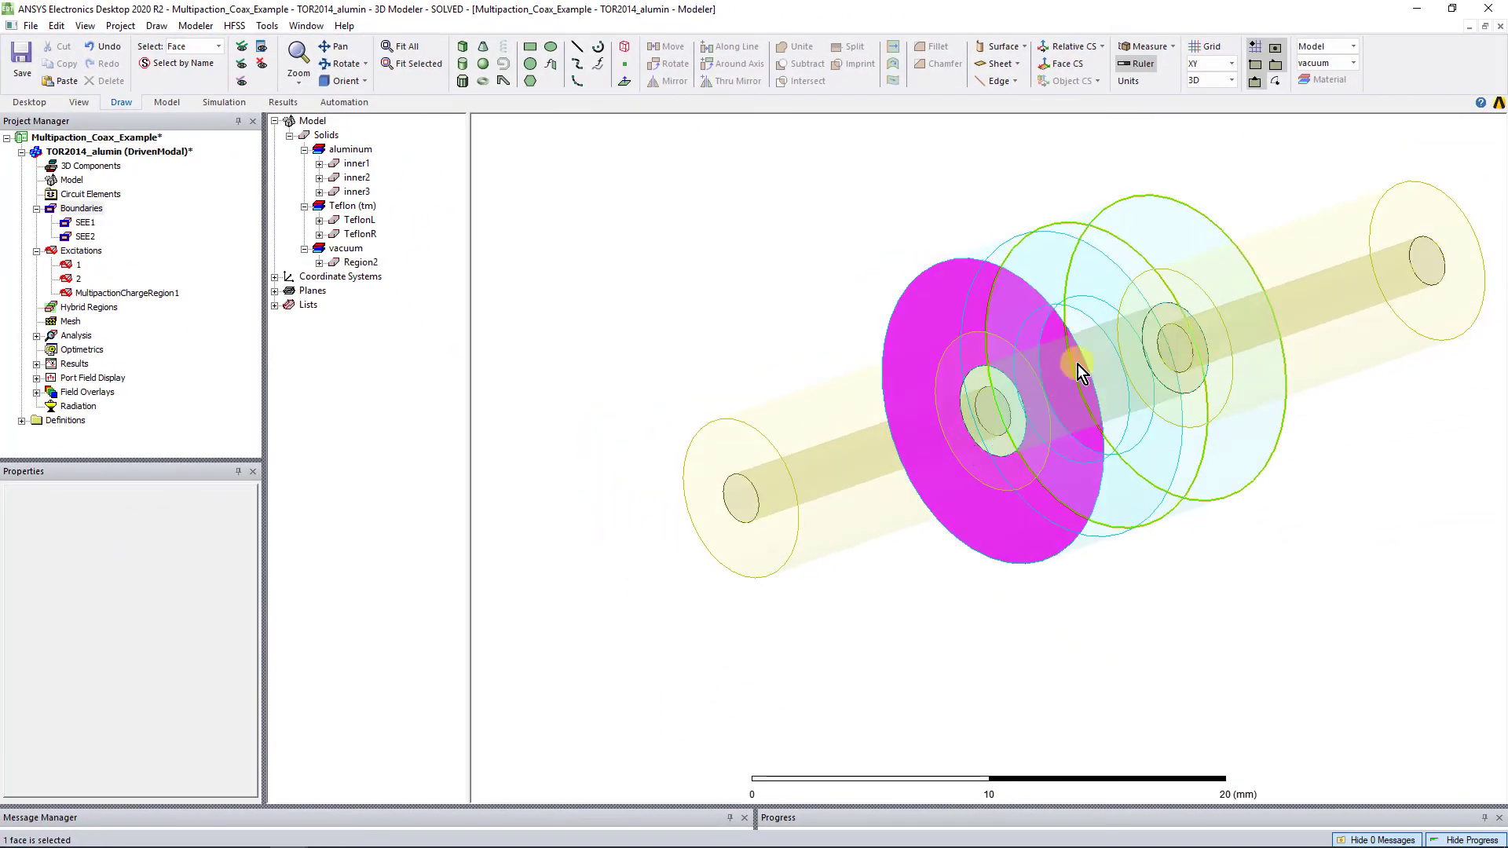
ctrl+click(1142, 254)
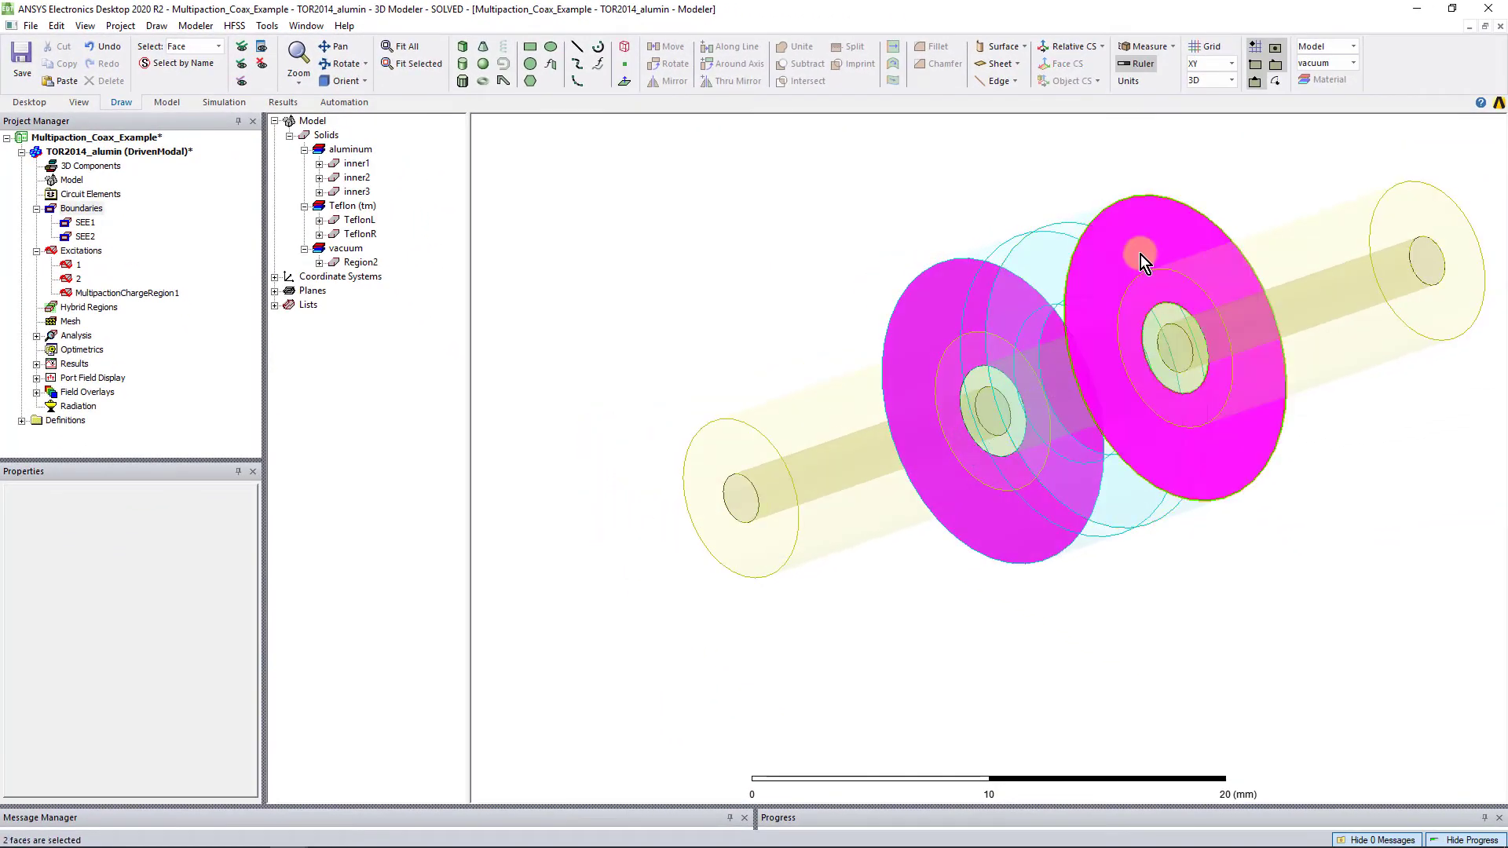
right_click(726, 266)
mouse_move(830, 586)
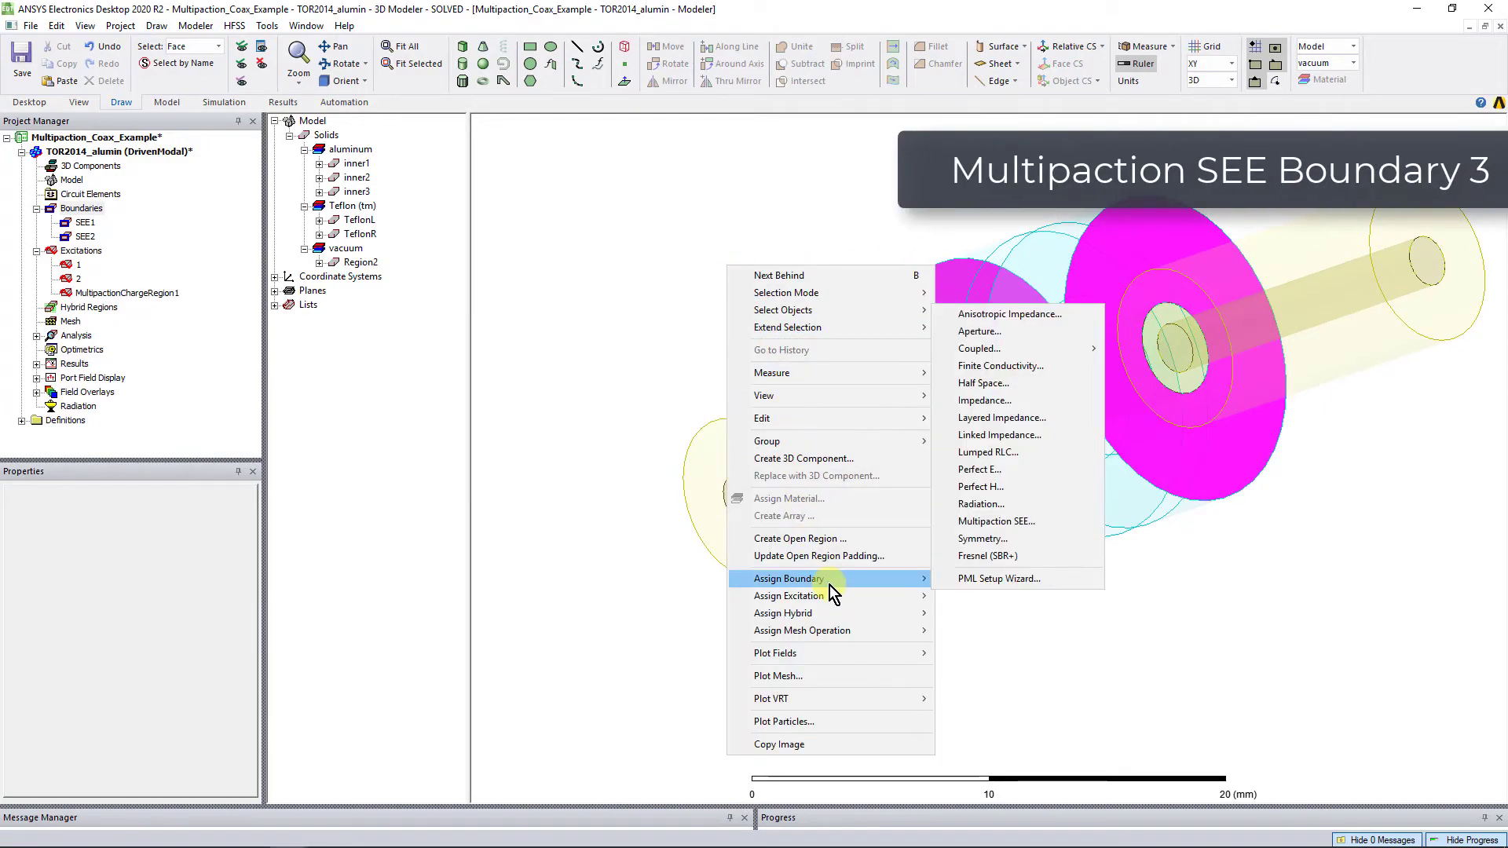
click(1002, 522)
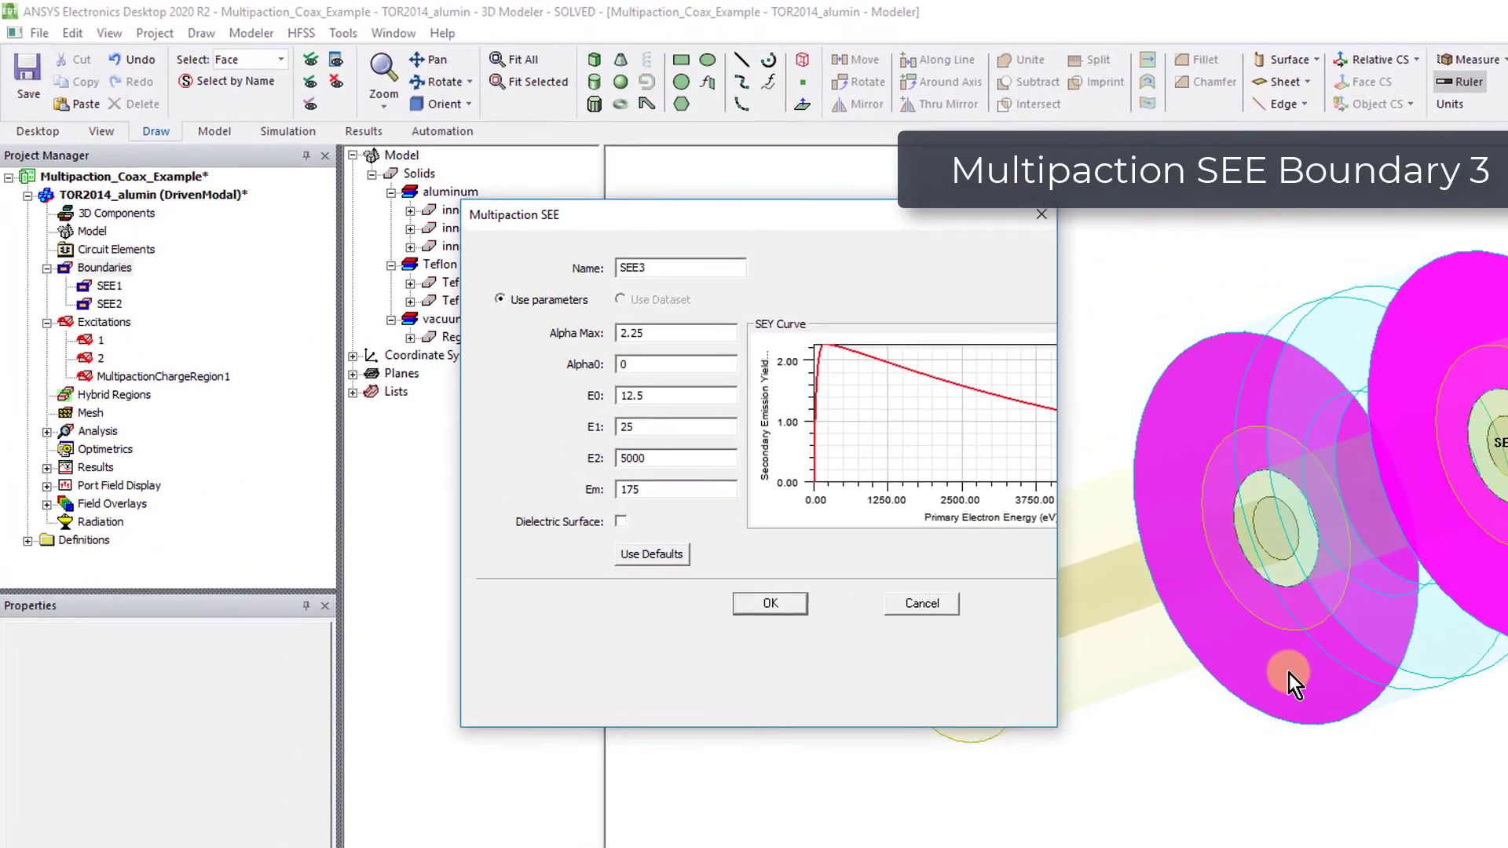
- Set SEE3's Alpha Max to 2.98 as a dielectric surface and confirm
click(676, 335)
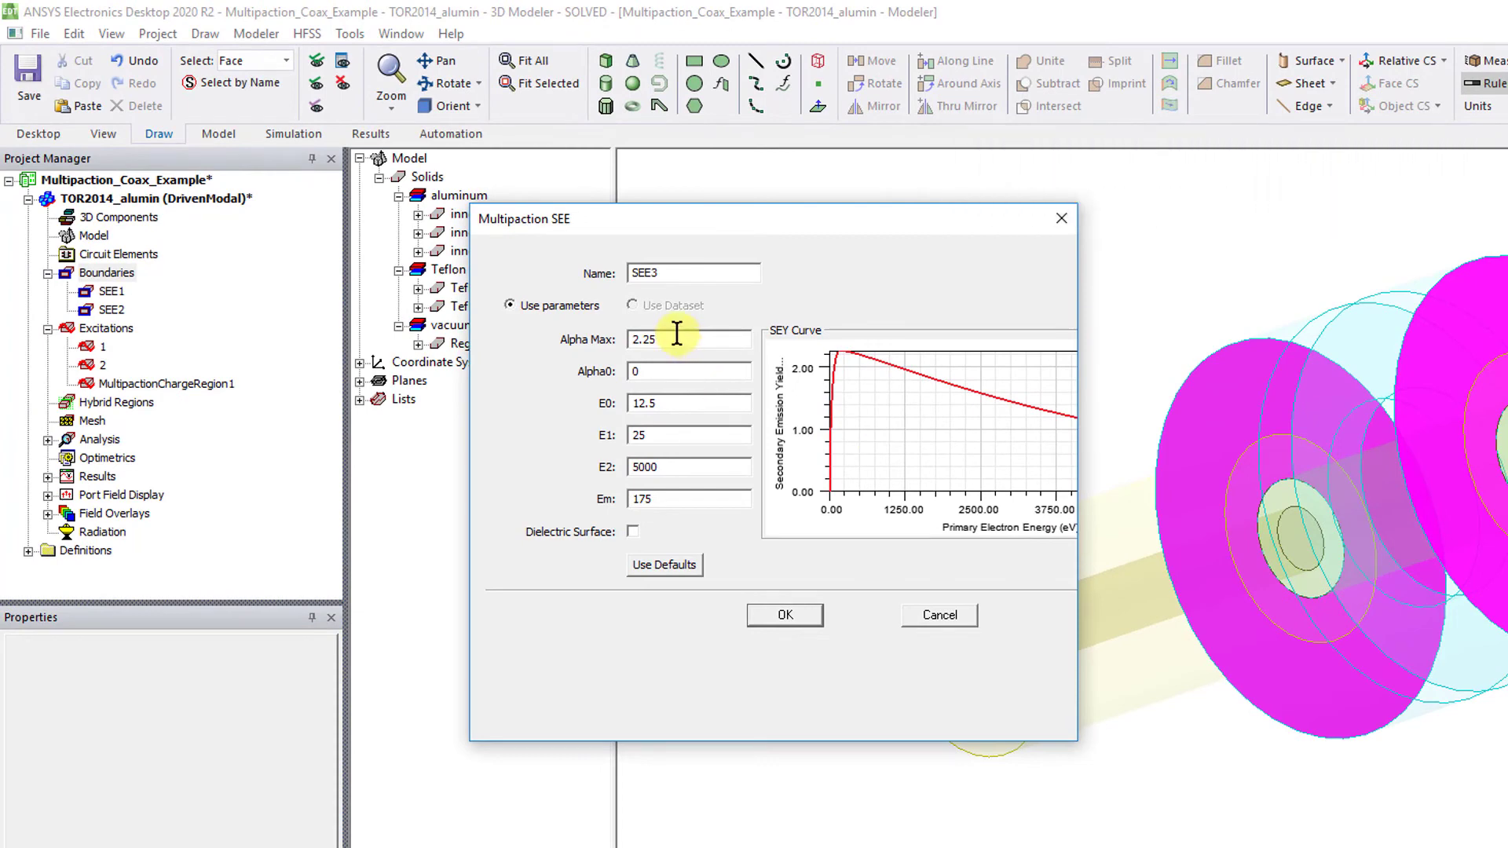
drag(676, 336, 529, 335)
text(2.)
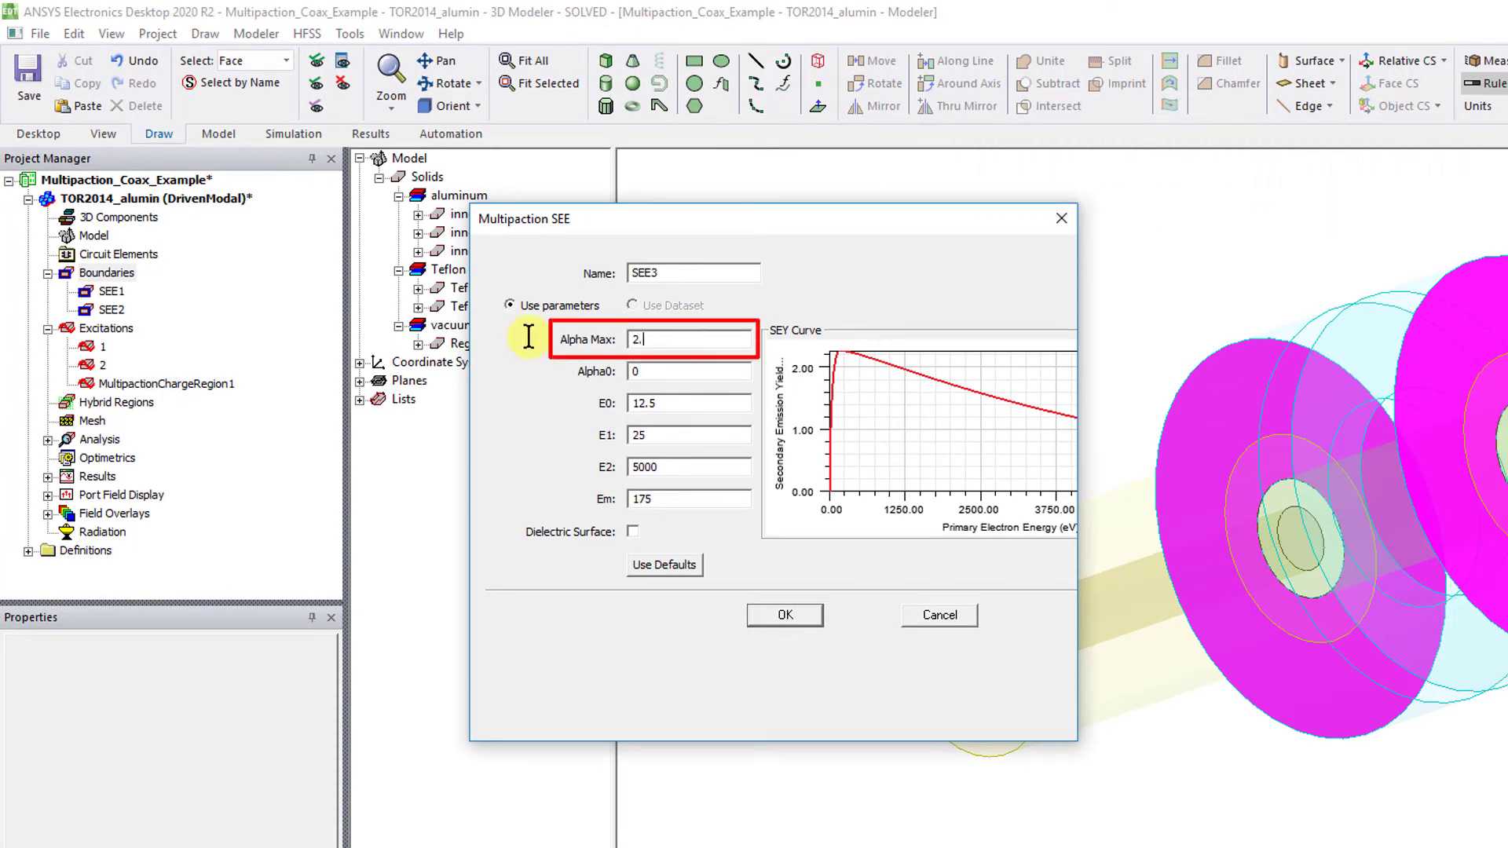
text(98)
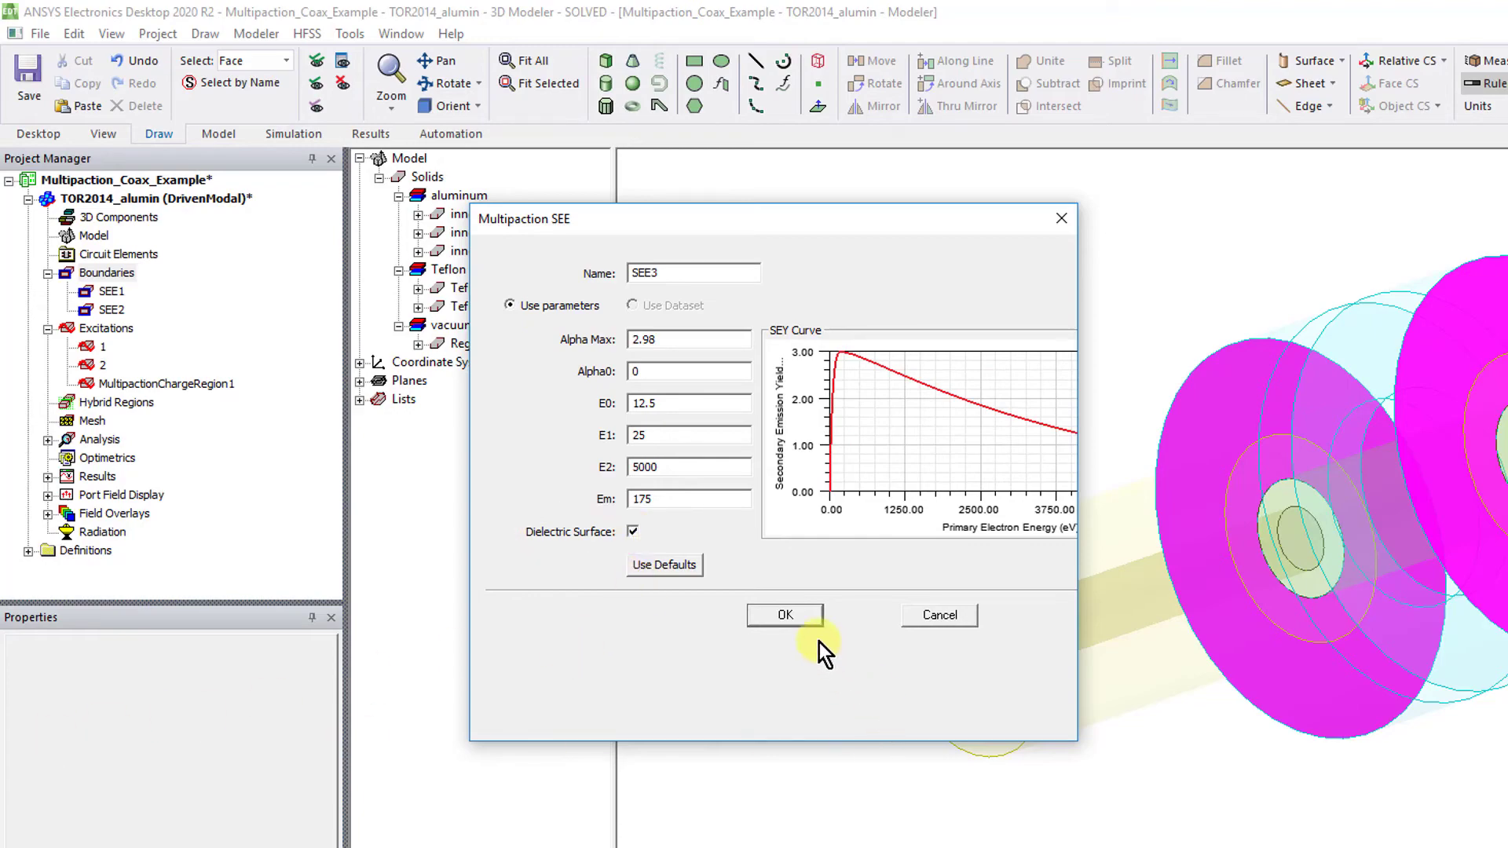
click(785, 614)
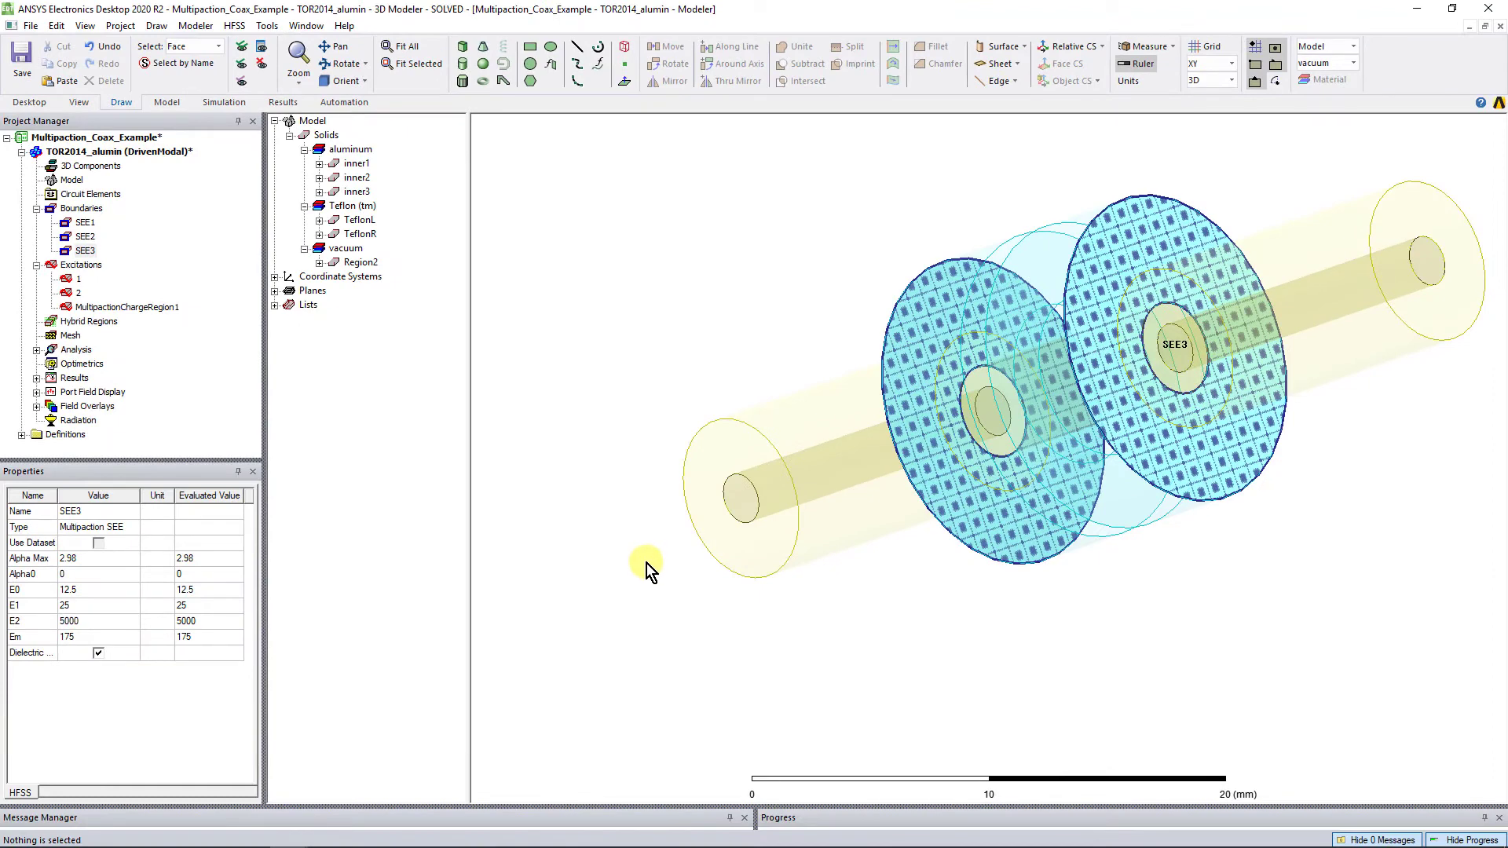